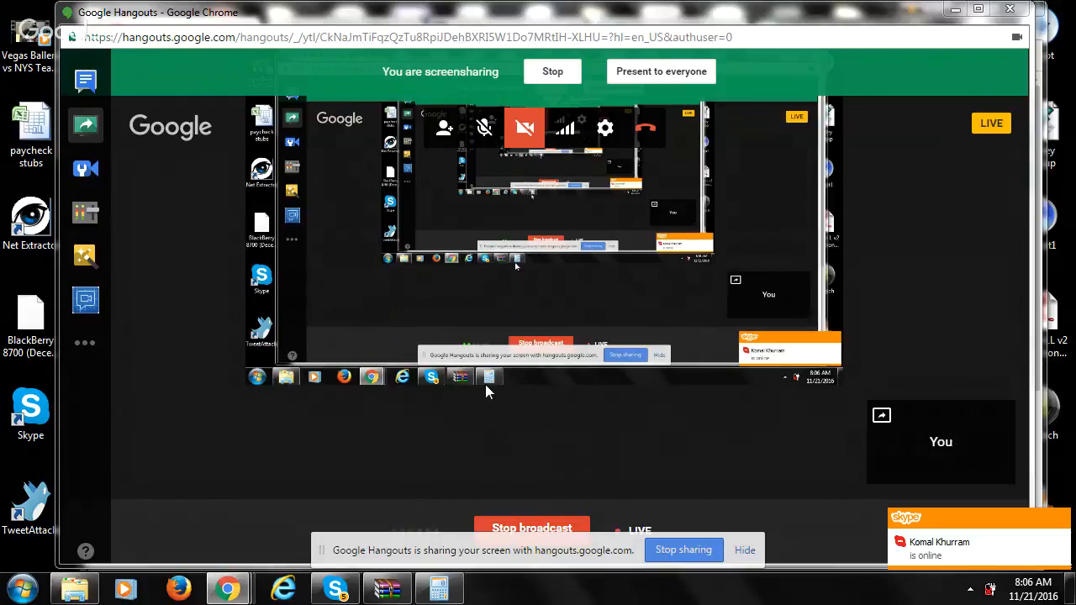
- Switch to the browser window with Ads Manager and go to facebook.com
{"action": "key", "text": "alt+Tab"}
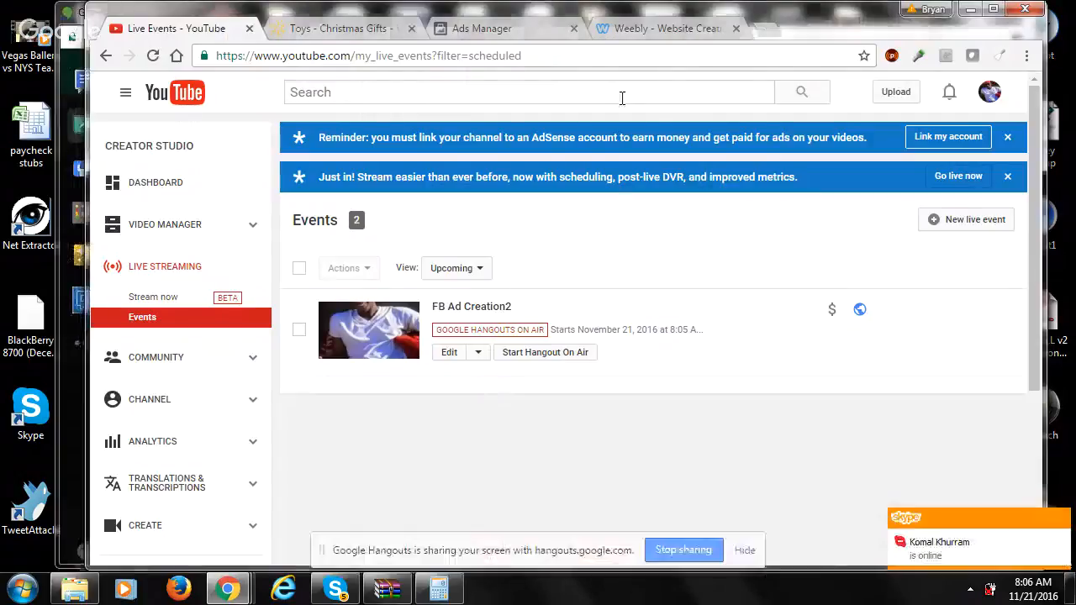
{"action": "left_click", "coordinate": [519, 28]}
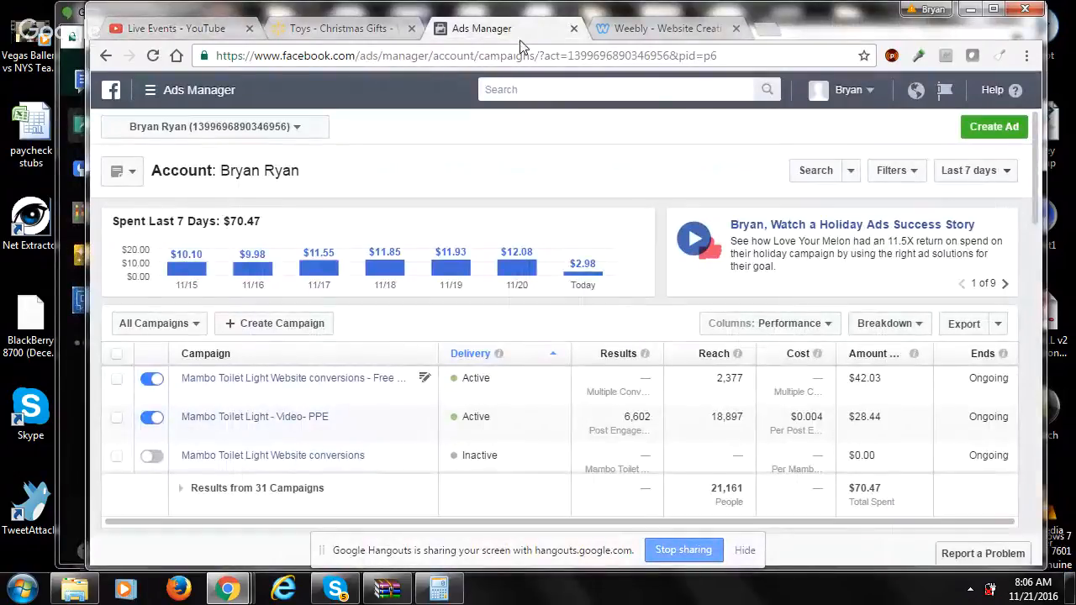
{"action": "left_click", "coordinate": [870, 94]}
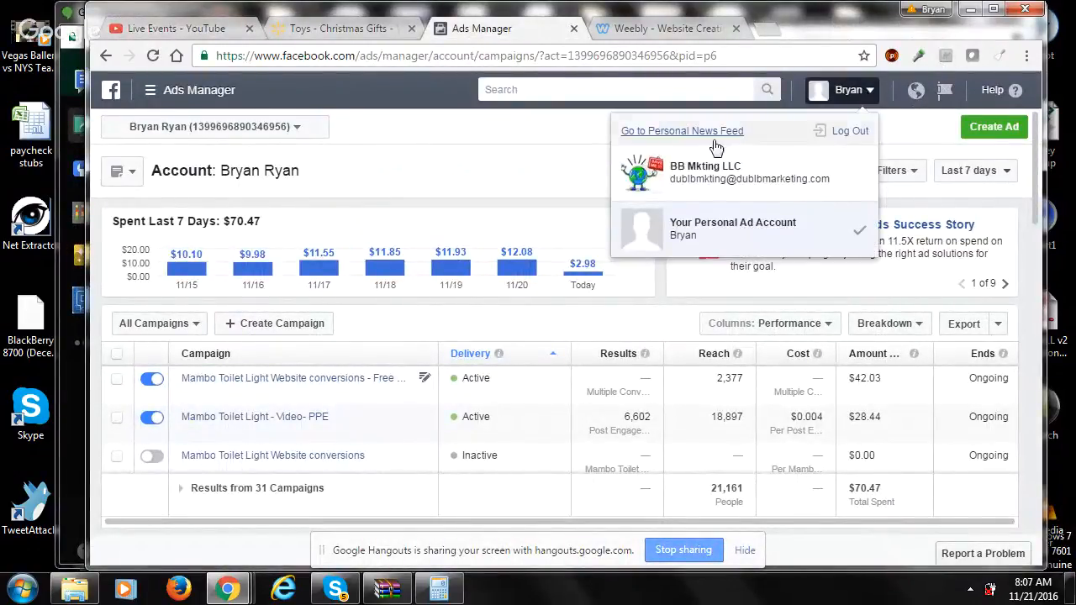
{"action": "left_click", "coordinate": [580, 55]}
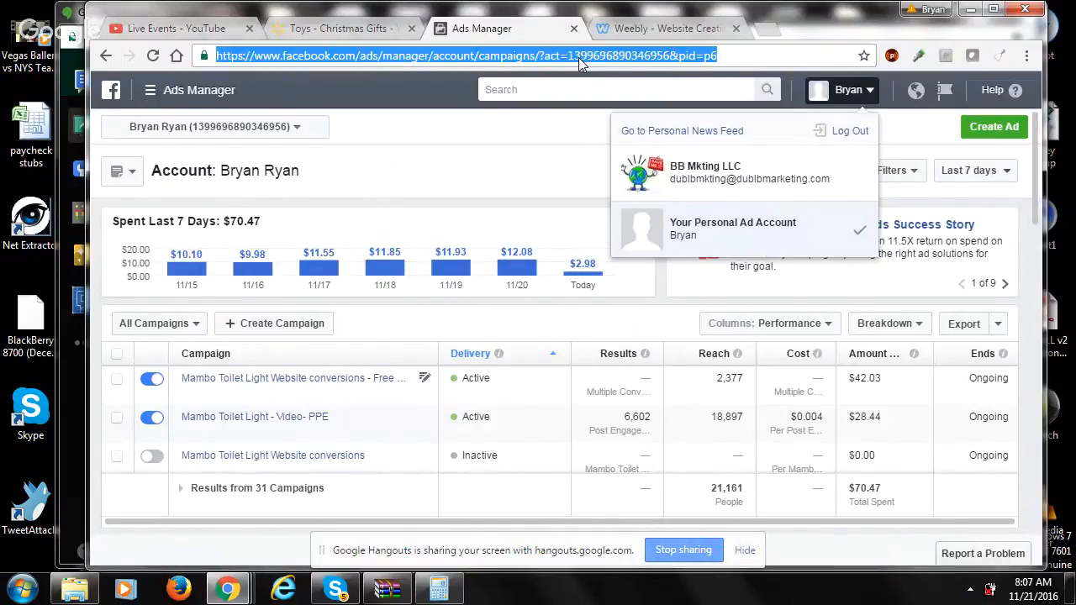
{"action": "type", "text": "facebook.com"}
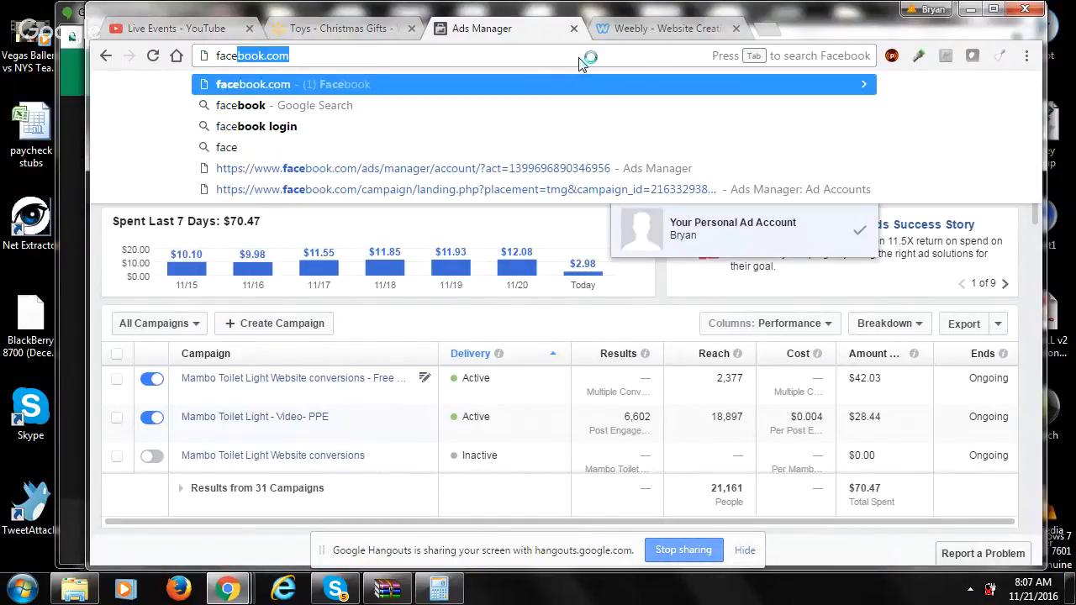
{"action": "key", "text": "Return"}
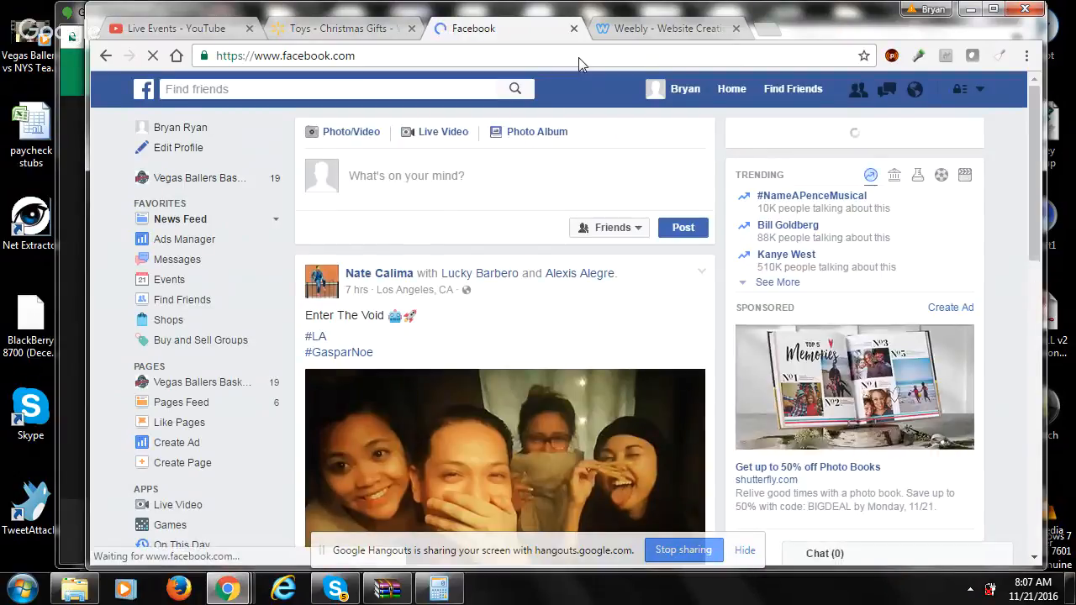
- Go to ads management from the Facebook home page and open the listed ad account
{"action": "left_click", "coordinate": [980, 92]}
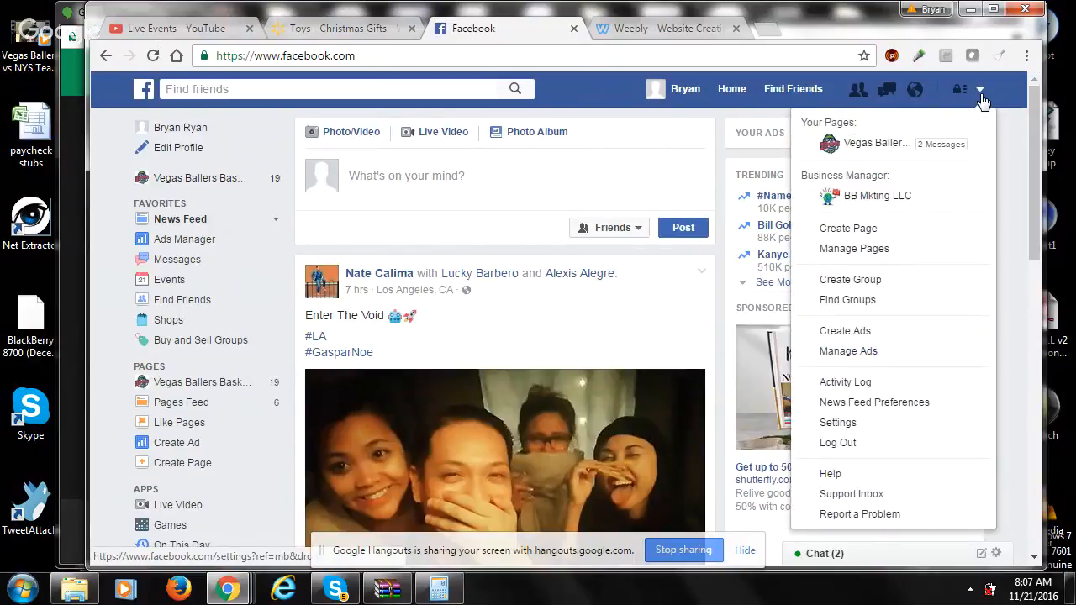
{"action": "left_click", "coordinate": [839, 352]}
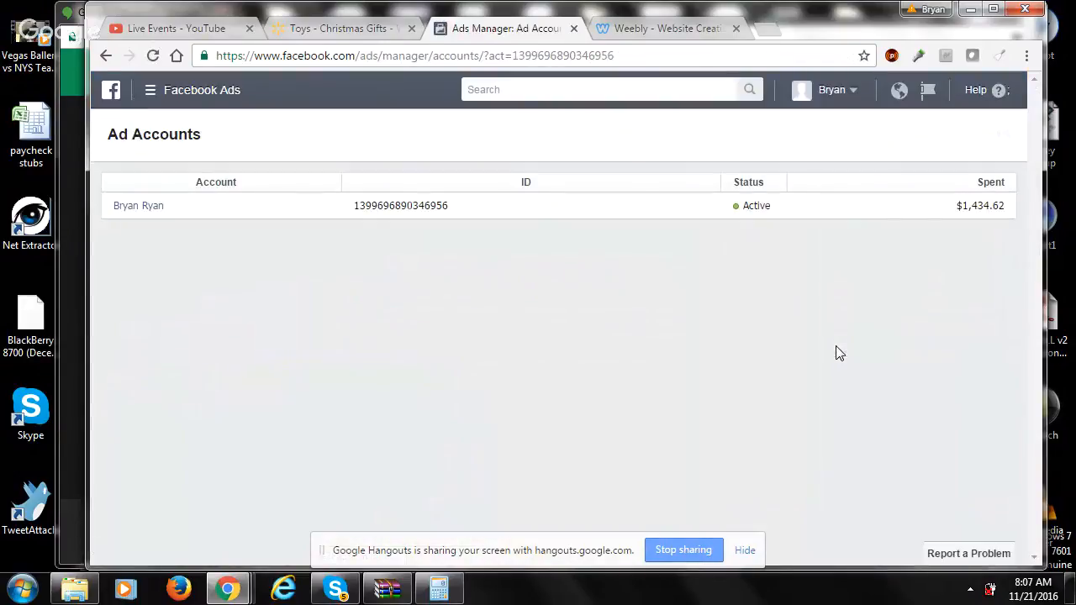
{"action": "left_click", "coordinate": [141, 207]}
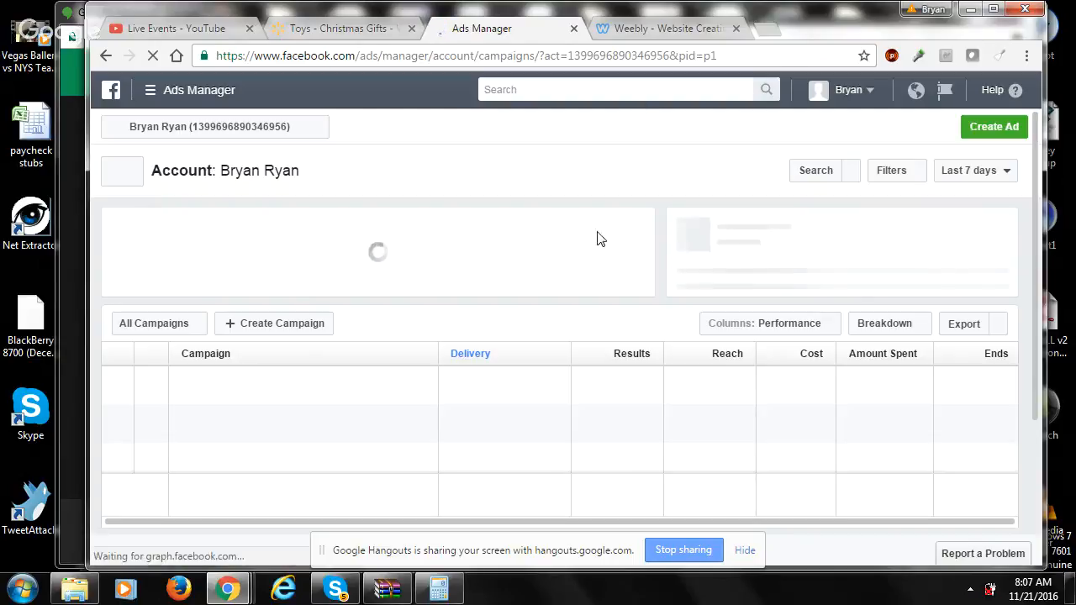
- Start creating a new ad and start over instead of continuing the saved draft
{"action": "left_click", "coordinate": [984, 128]}
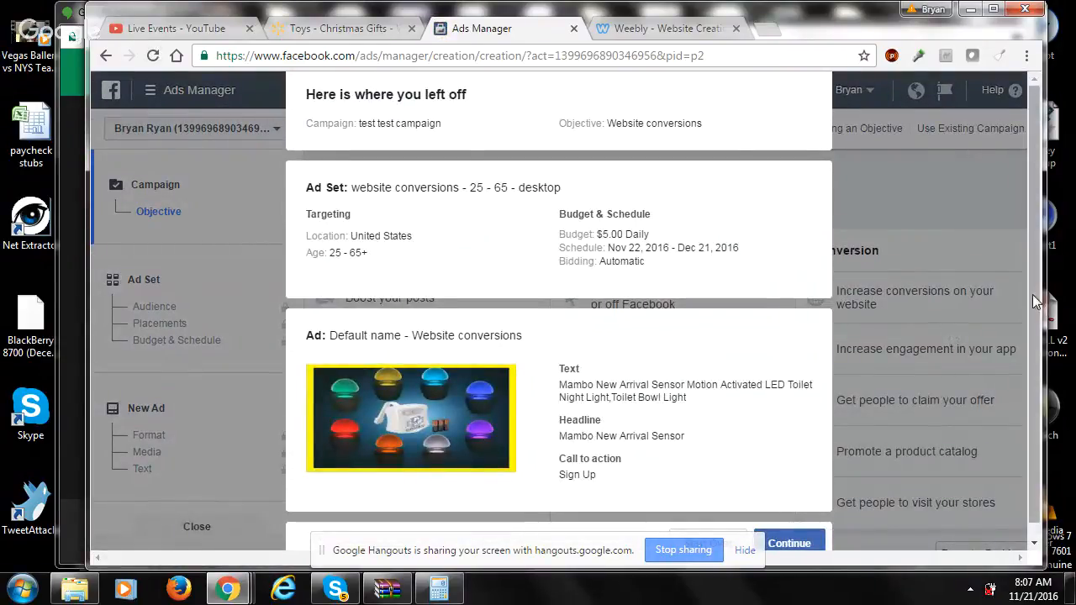
{"action": "scroll", "coordinate": [1034, 336], "scroll_direction": "down", "scroll_amount": 1}
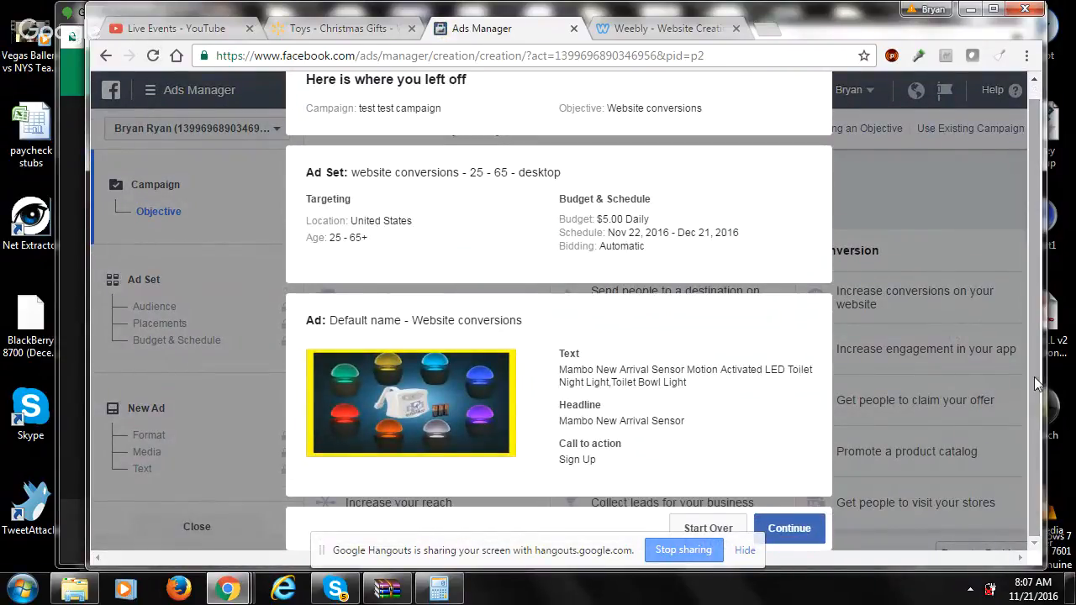
{"action": "left_click", "coordinate": [731, 525]}
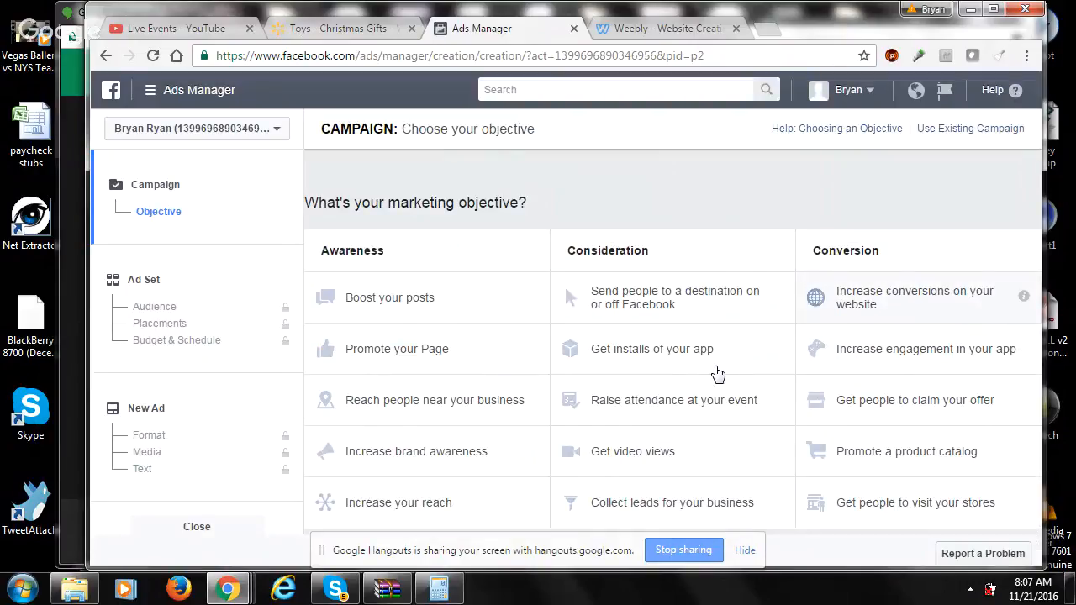
- Choose the objective "Increase conversions on your website", name the campaign "test", and continue to the ad set
{"action": "left_click", "coordinate": [855, 311]}
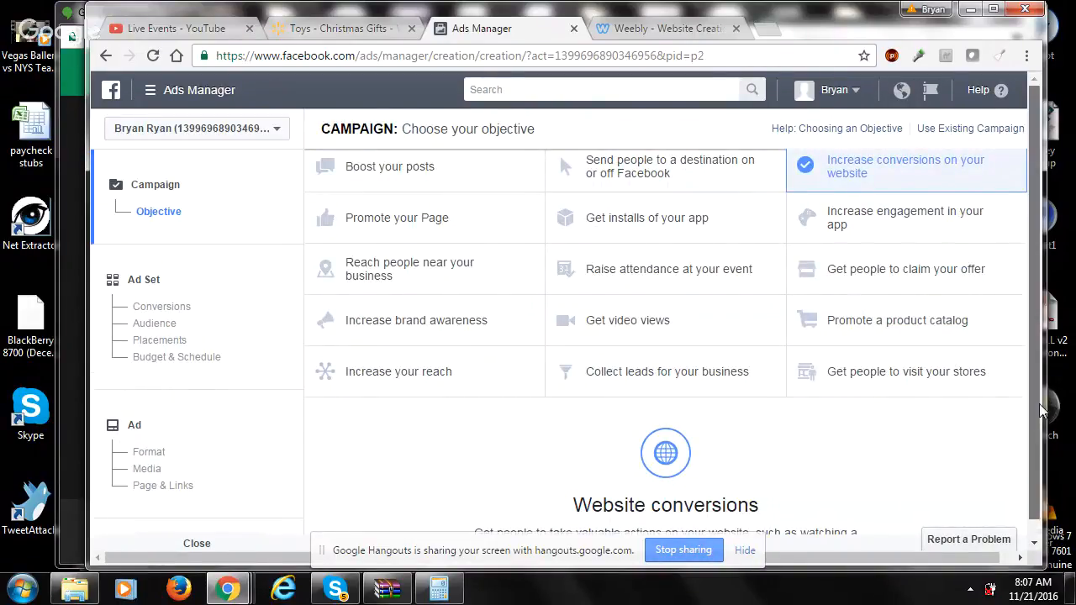
{"action": "left_click_drag", "start_coordinate": [1034, 406], "coordinate": [1032, 455]}
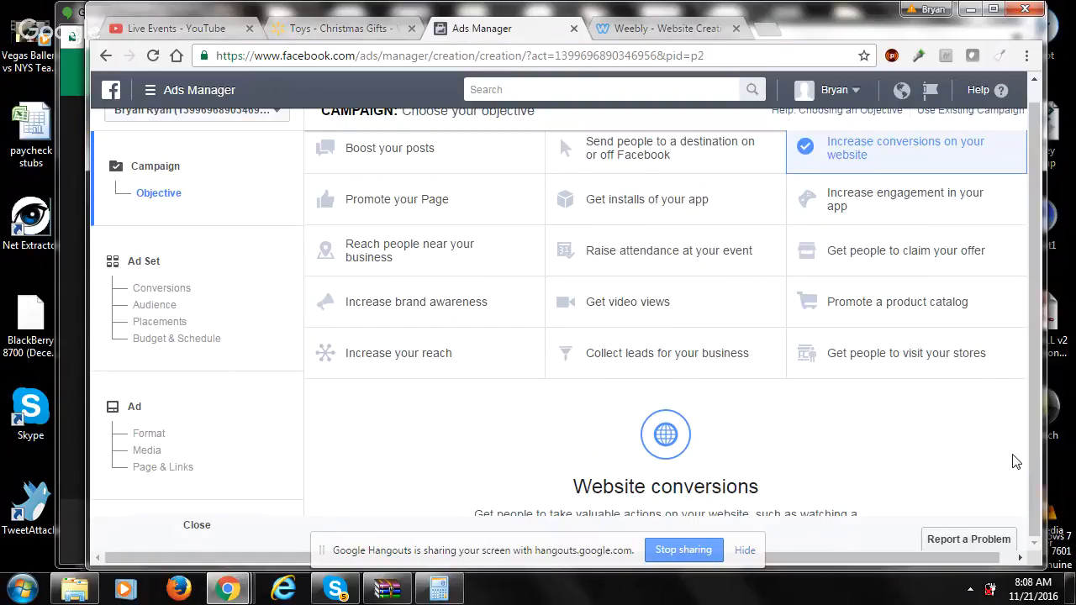
{"action": "scroll", "coordinate": [1014, 460], "scroll_direction": "down", "scroll_amount": 3}
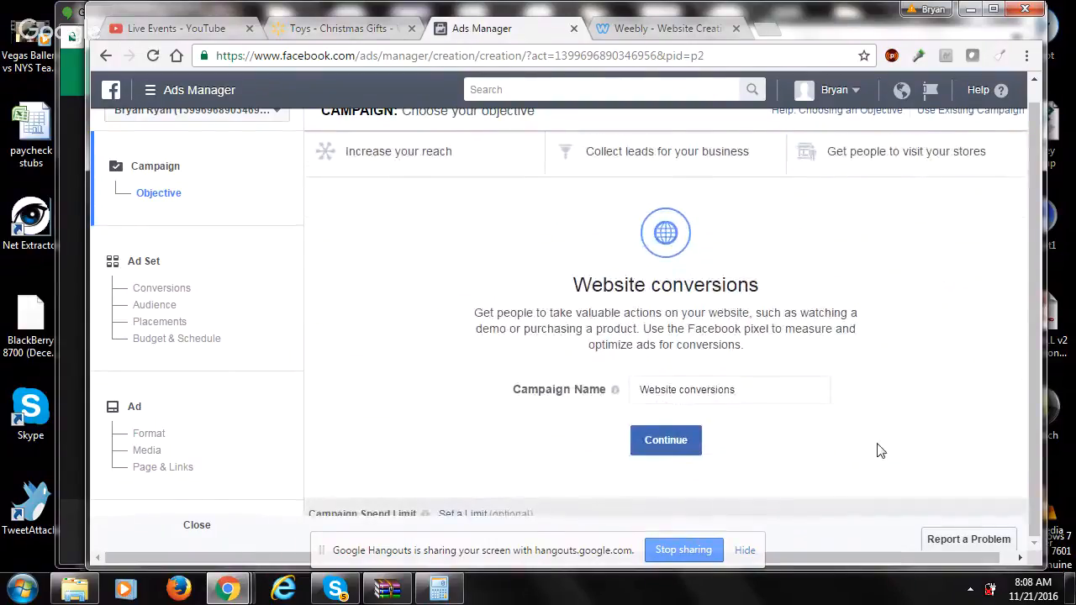
{"action": "double_click", "coordinate": [807, 392]}
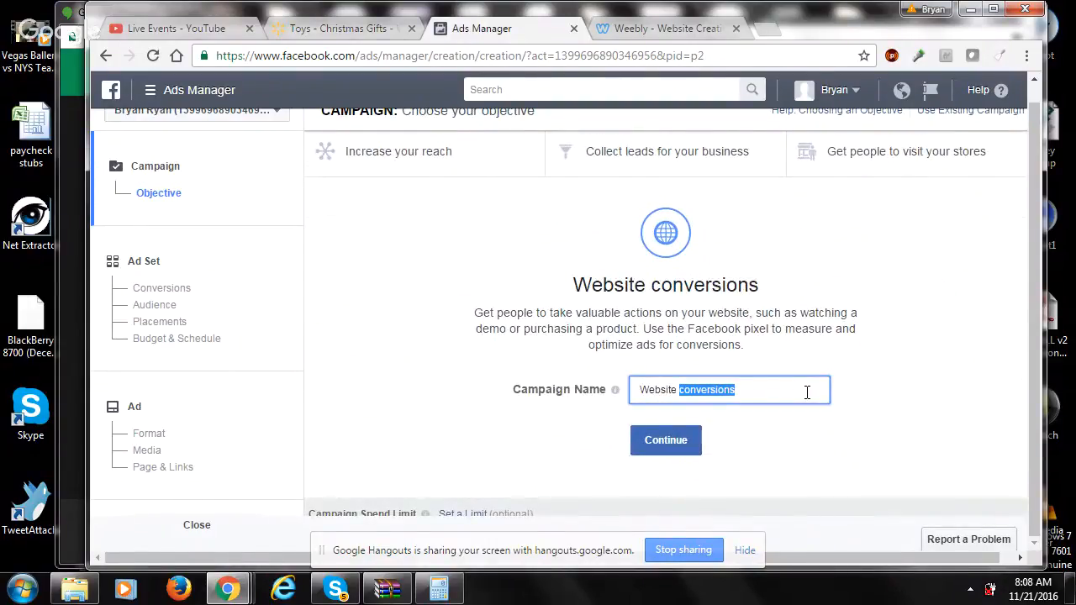
{"action": "key", "text": "ctrl+a"}
{"action": "type", "text": "test"}
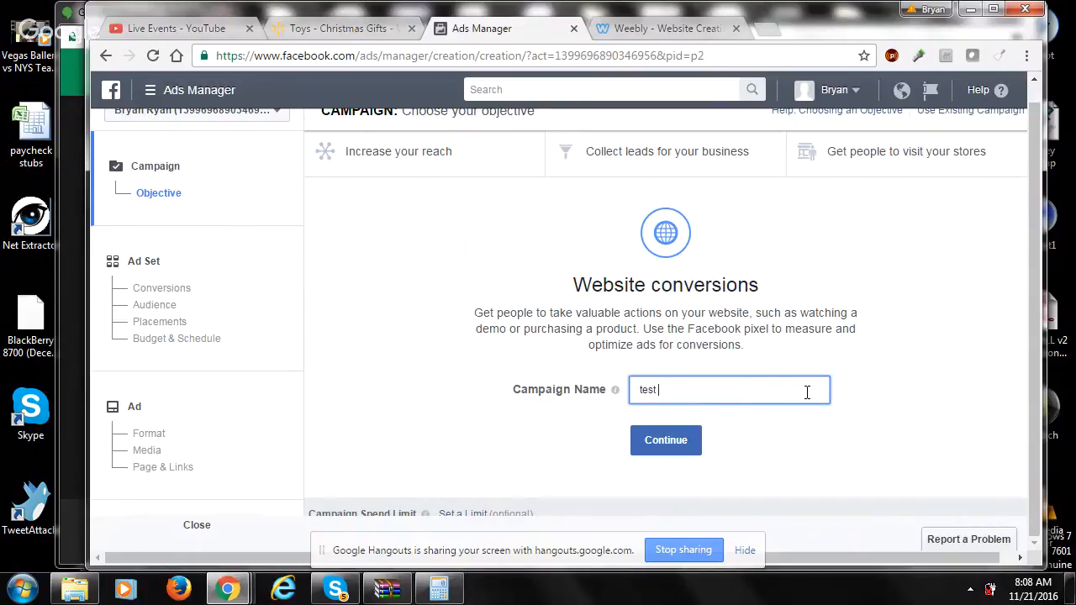
{"action": "left_click", "coordinate": [683, 442]}
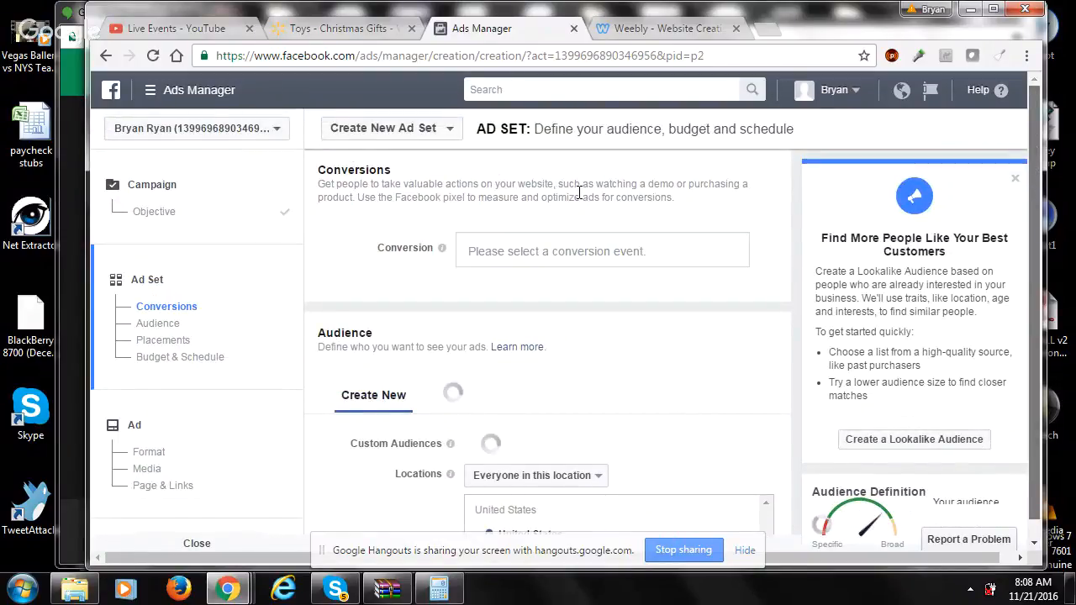
- Set the ad set's conversion event to Mambo Free Plus Shipping2
{"action": "left_click", "coordinate": [528, 250]}
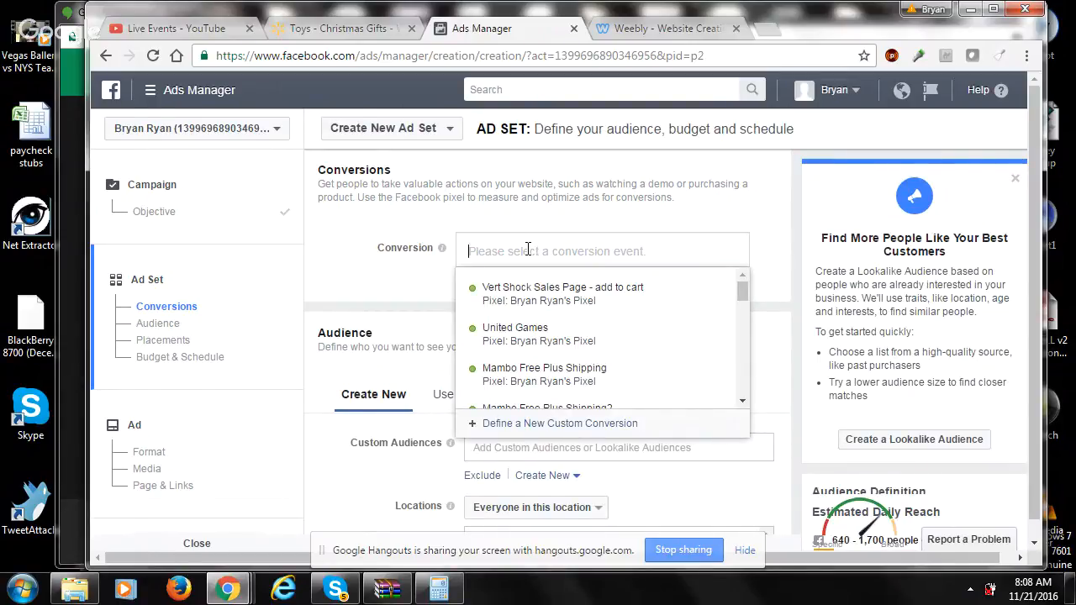
{"action": "left_click_drag", "start_coordinate": [742, 293], "coordinate": [744, 339]}
{"action": "left_click", "coordinate": [667, 253]}
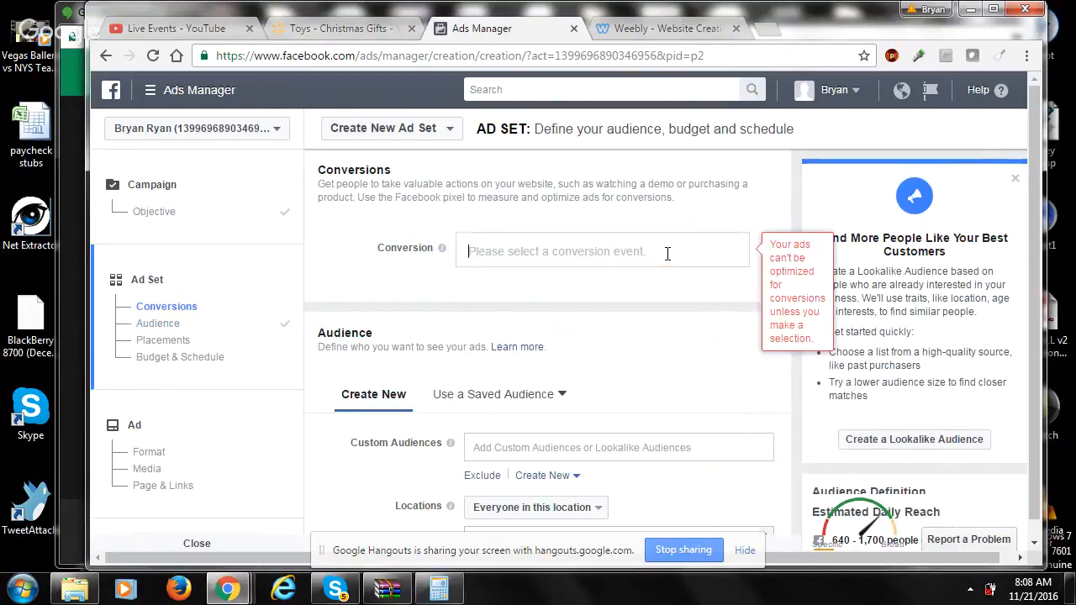
{"action": "type", "text": "ma"}
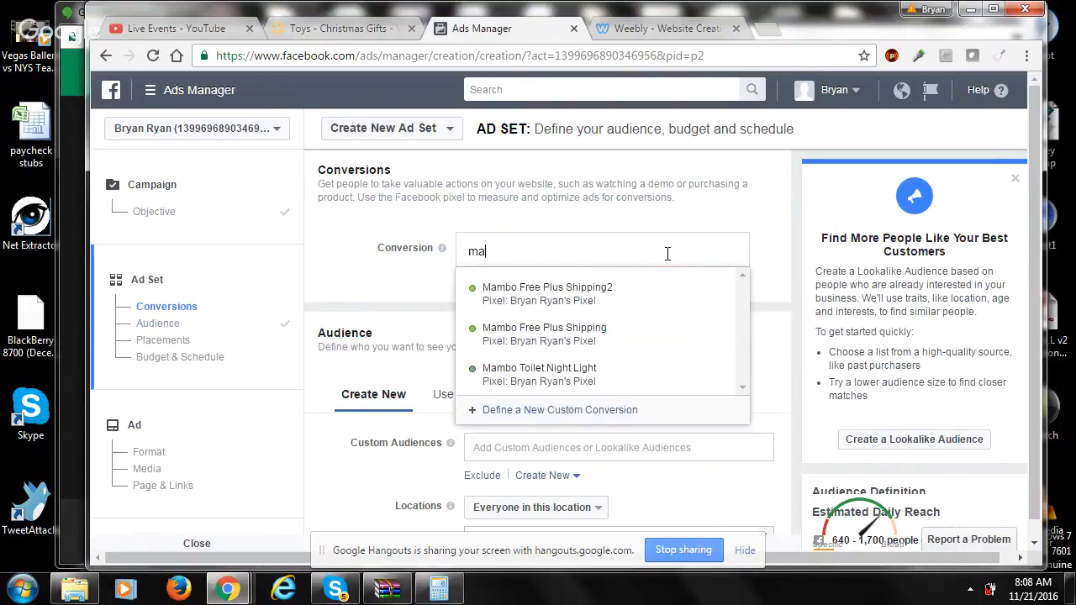
{"action": "left_click", "coordinate": [643, 293]}
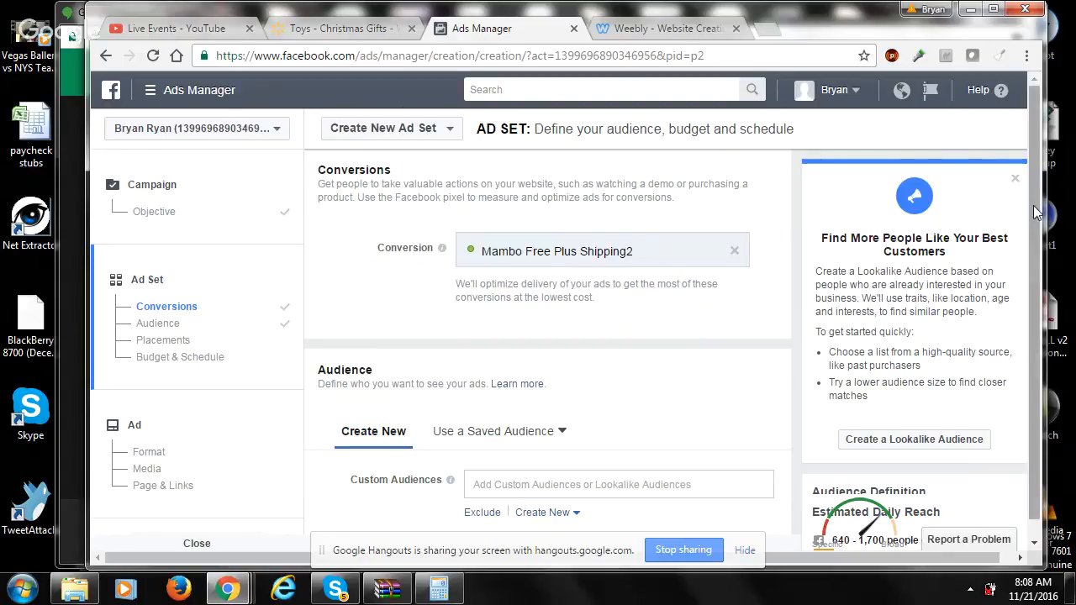
- Review the saved audiences available in the ad set's Audience section
{"action": "scroll", "coordinate": [1036, 299], "scroll_direction": "down", "scroll_amount": 1}
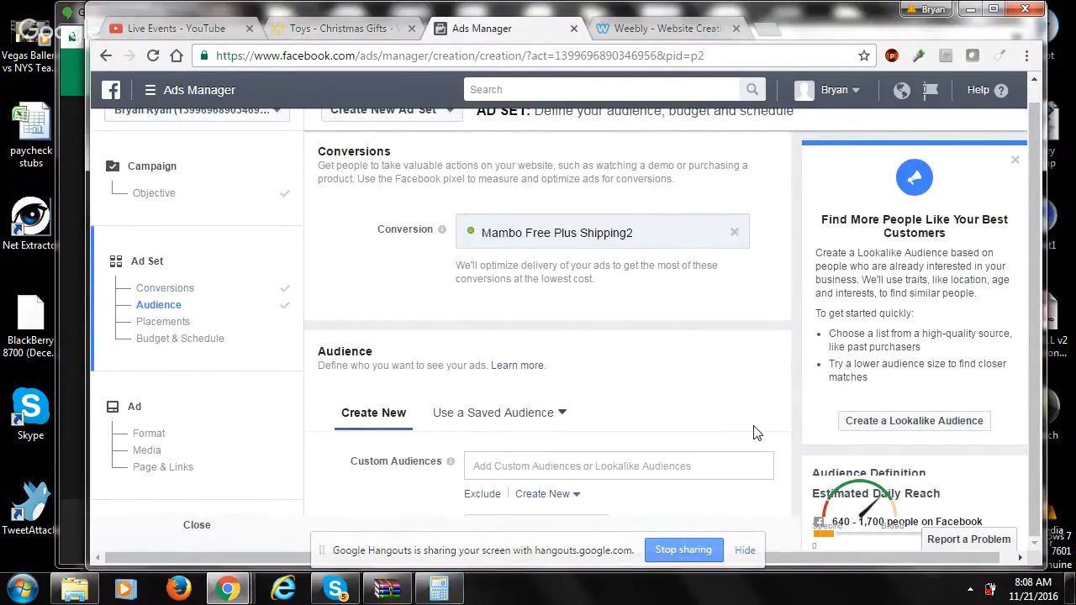
{"action": "scroll", "coordinate": [754, 433], "scroll_direction": "down", "scroll_amount": 3}
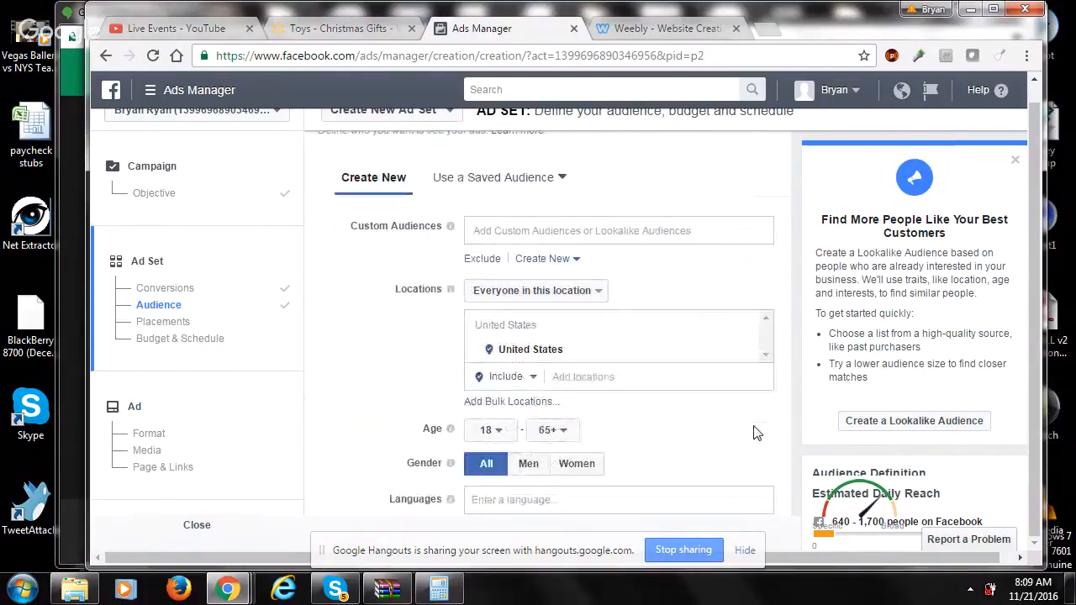
{"action": "left_click", "coordinate": [561, 180]}
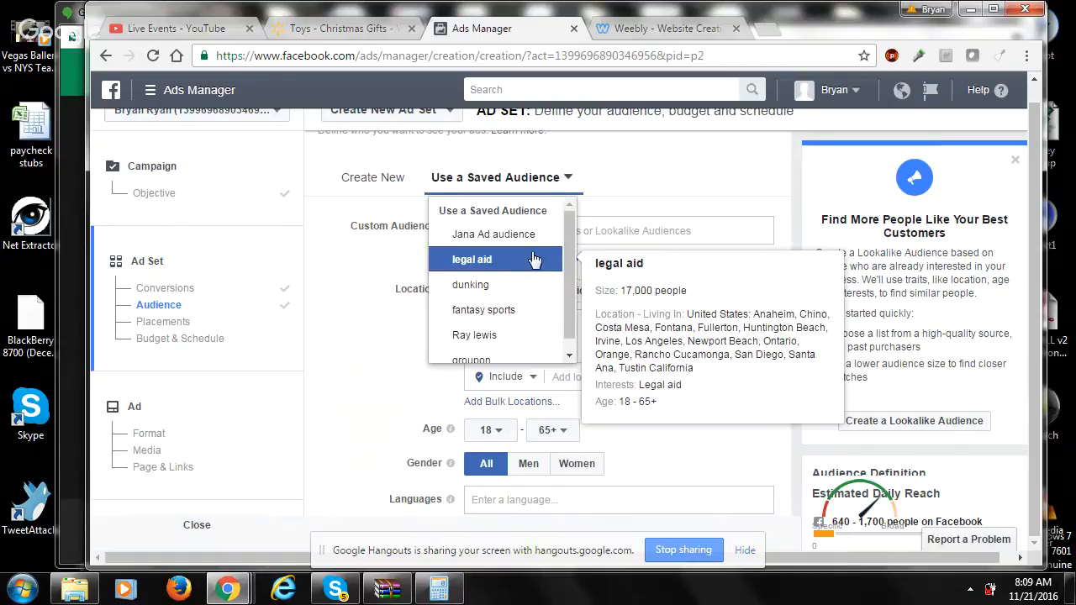
{"action": "left_click", "coordinate": [656, 200]}
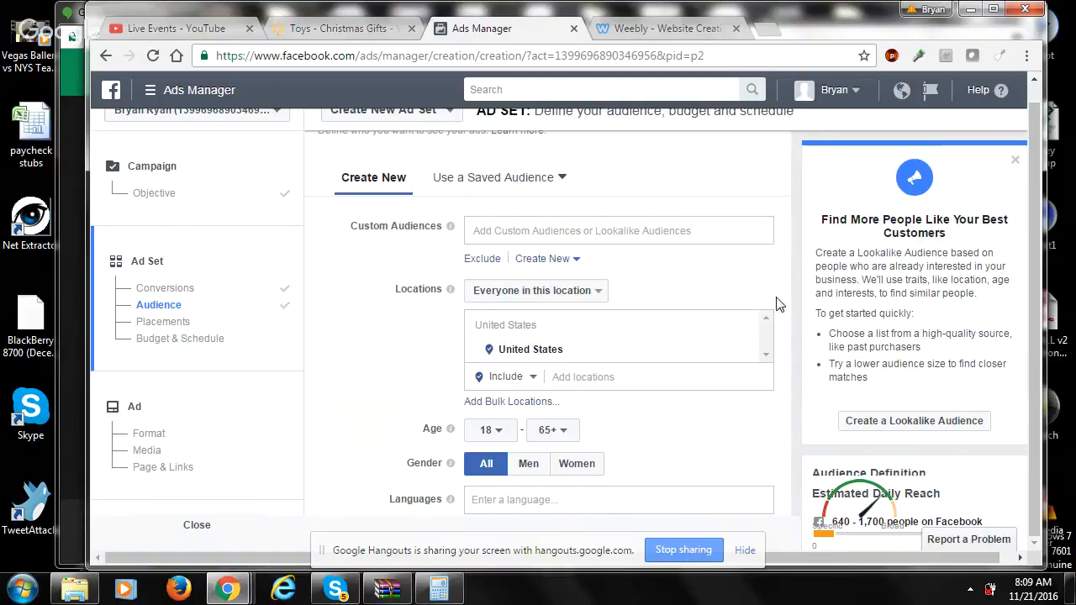
- Set the audience's minimum age to 25
{"action": "scroll", "coordinate": [774, 388], "scroll_direction": "down", "scroll_amount": 2}
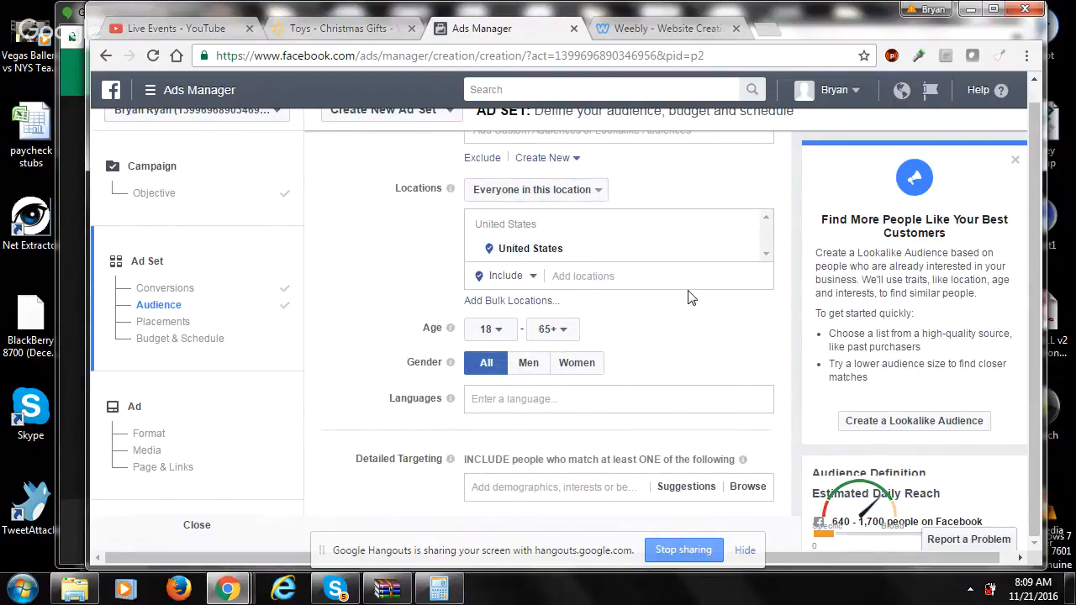
{"action": "scroll", "coordinate": [687, 297], "scroll_direction": "down", "scroll_amount": 1}
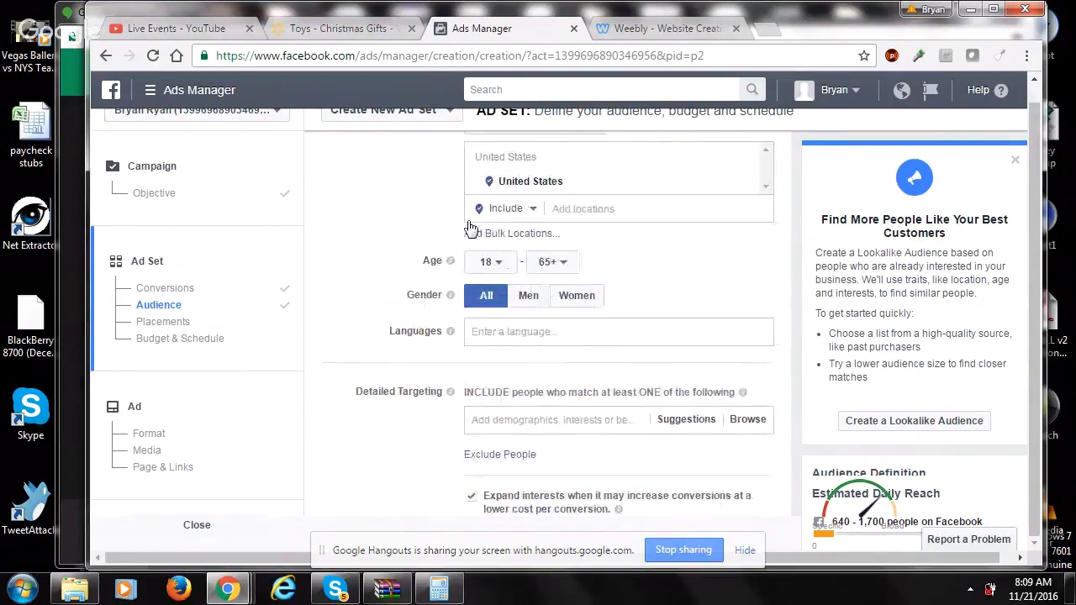
{"action": "left_click", "coordinate": [491, 262]}
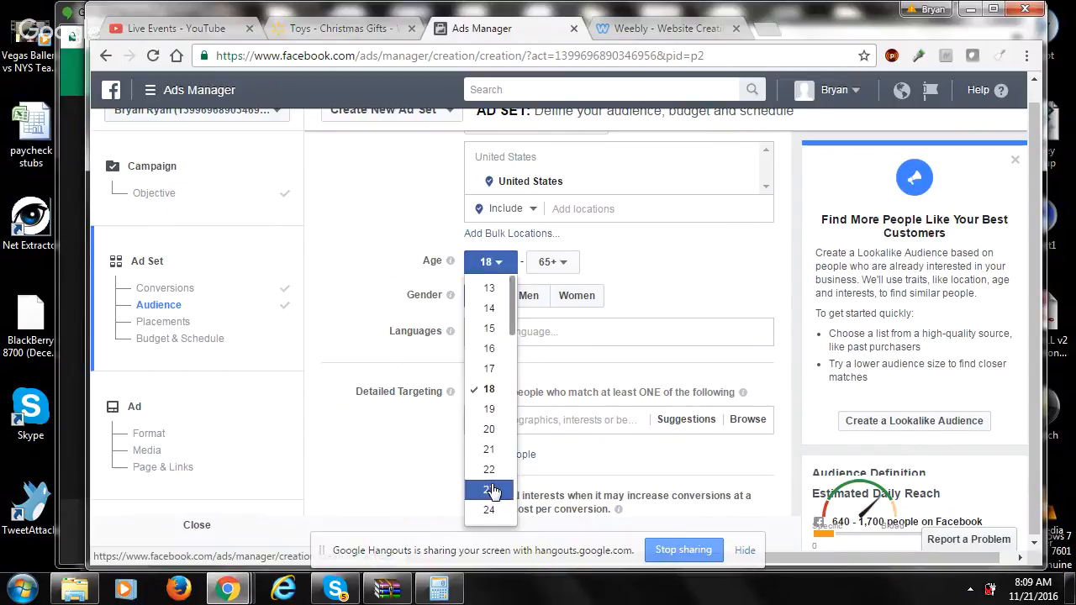
{"action": "scroll", "coordinate": [511, 344], "scroll_direction": "down", "scroll_amount": 1}
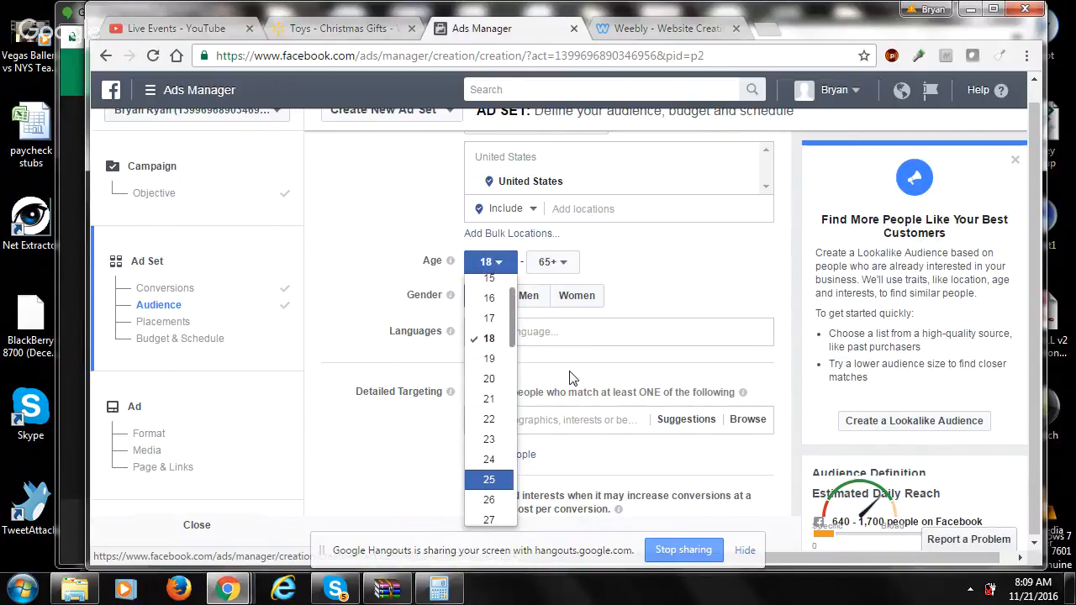
{"action": "key", "text": "Return"}
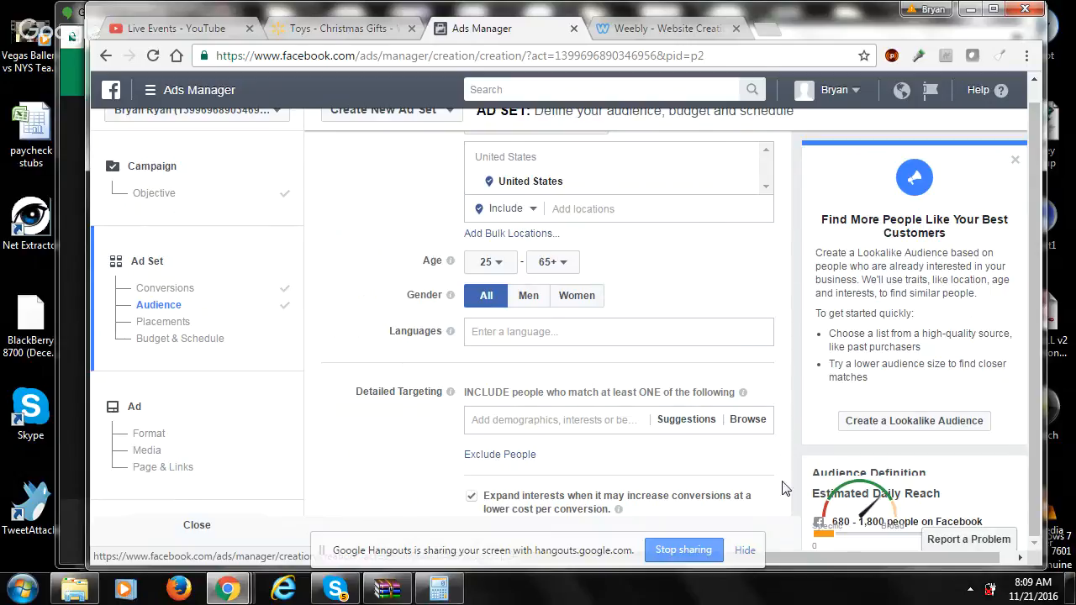
{"action": "key", "text": "Down"}
{"action": "key", "text": "Down"}
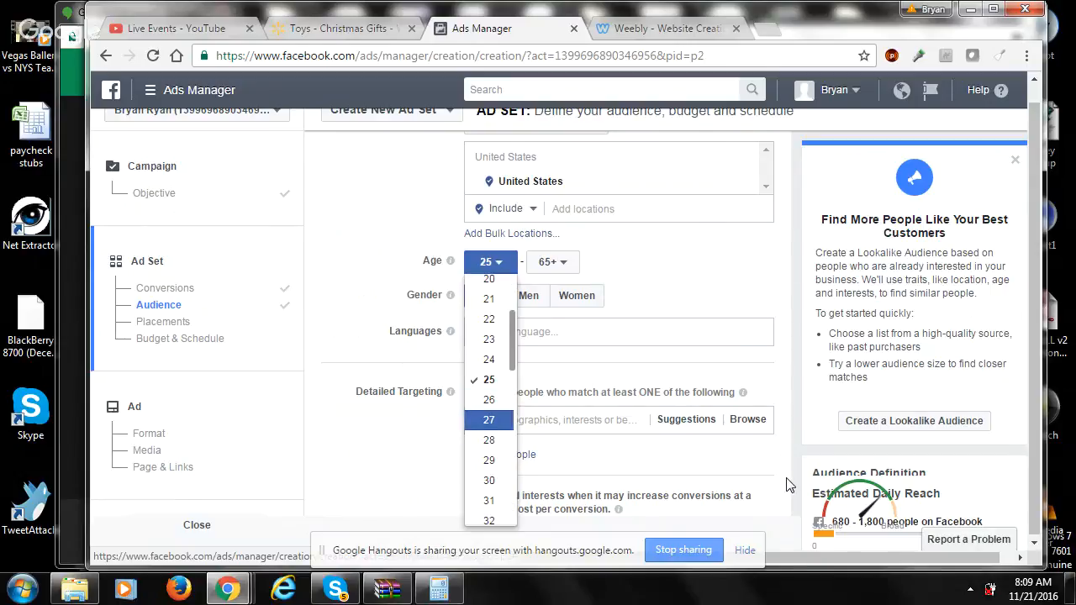
{"action": "left_click", "coordinate": [783, 455]}
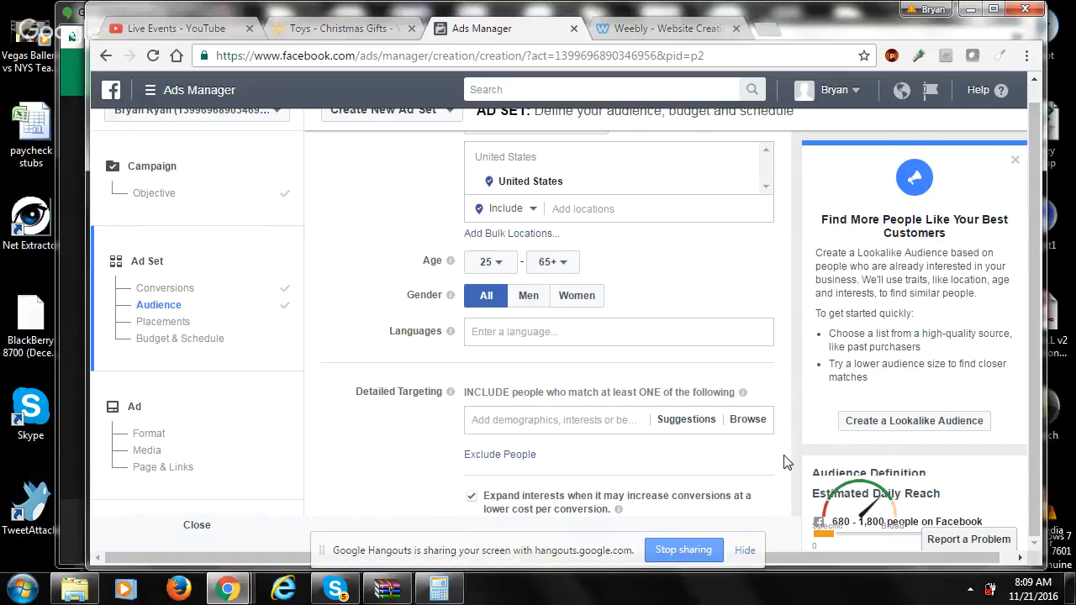
- Edit the ad set's placements to use Desktop Only devices and exclude Facebook's Right Column placement
{"action": "scroll", "coordinate": [784, 462], "scroll_direction": "down", "scroll_amount": 2}
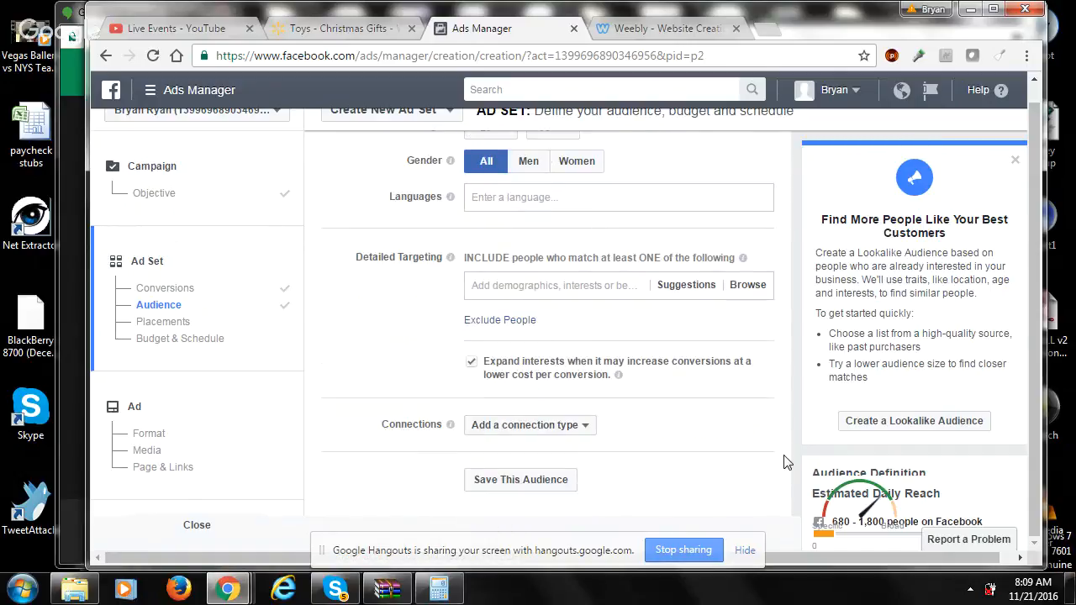
{"action": "scroll", "coordinate": [783, 462], "scroll_direction": "down", "scroll_amount": 3}
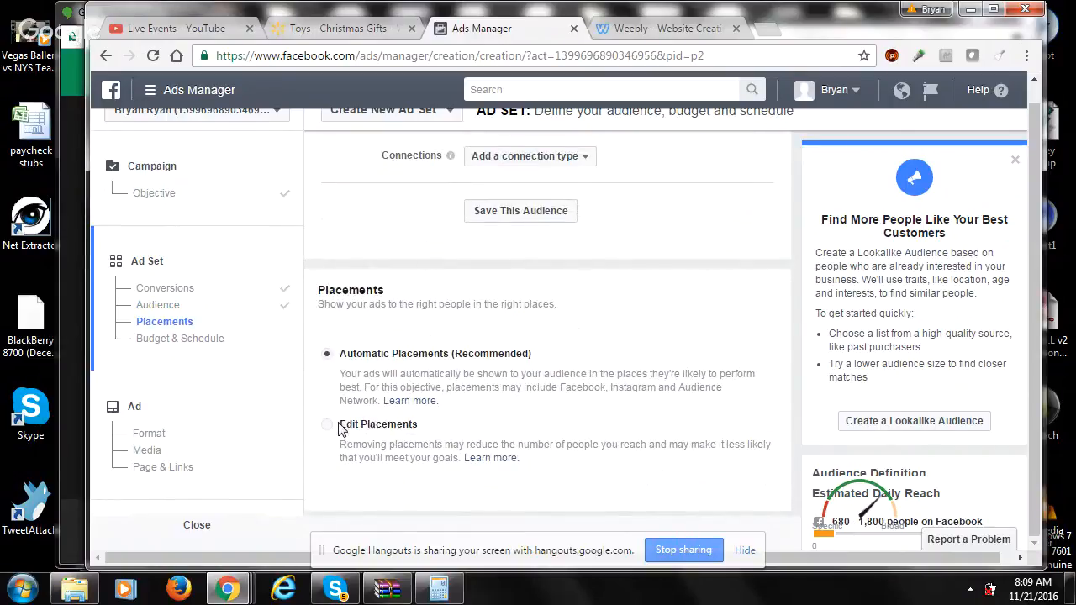
{"action": "left_click", "coordinate": [331, 430]}
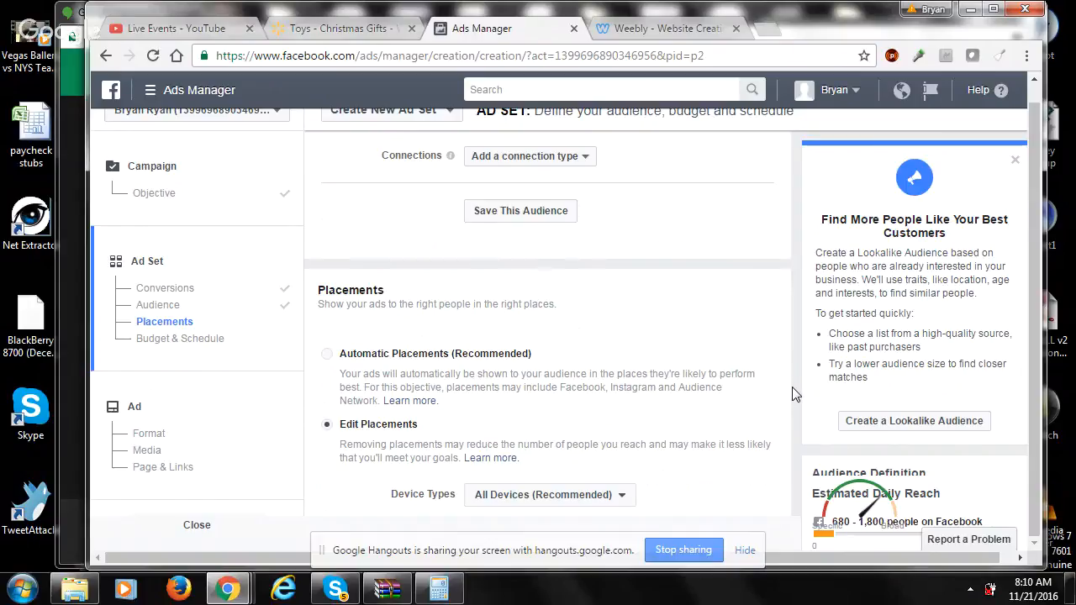
{"action": "scroll", "coordinate": [795, 395], "scroll_direction": "down", "scroll_amount": 2}
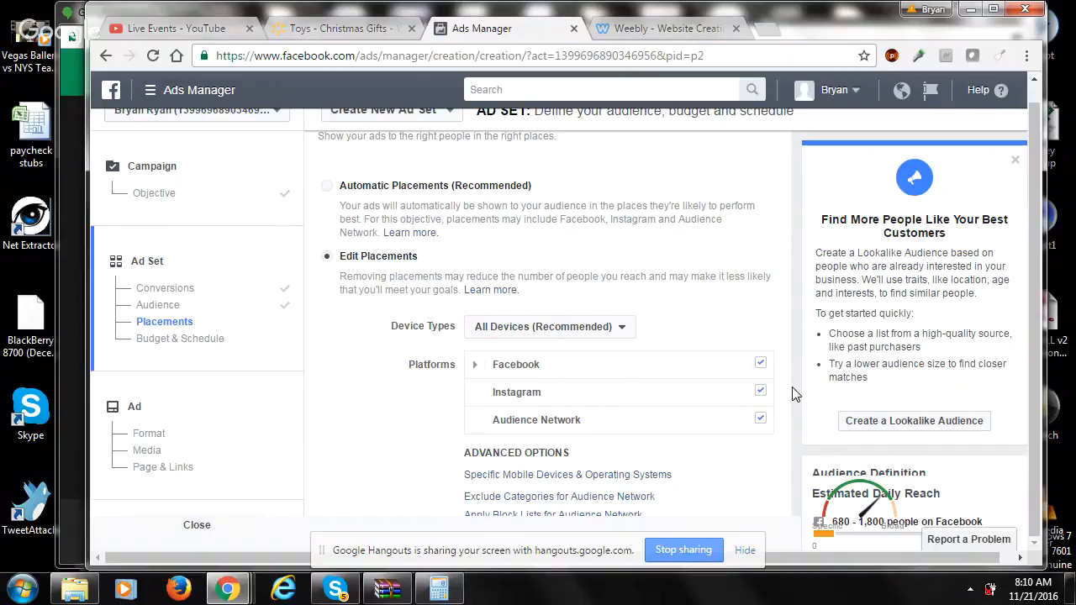
{"action": "mouse_move", "coordinate": [702, 360]}
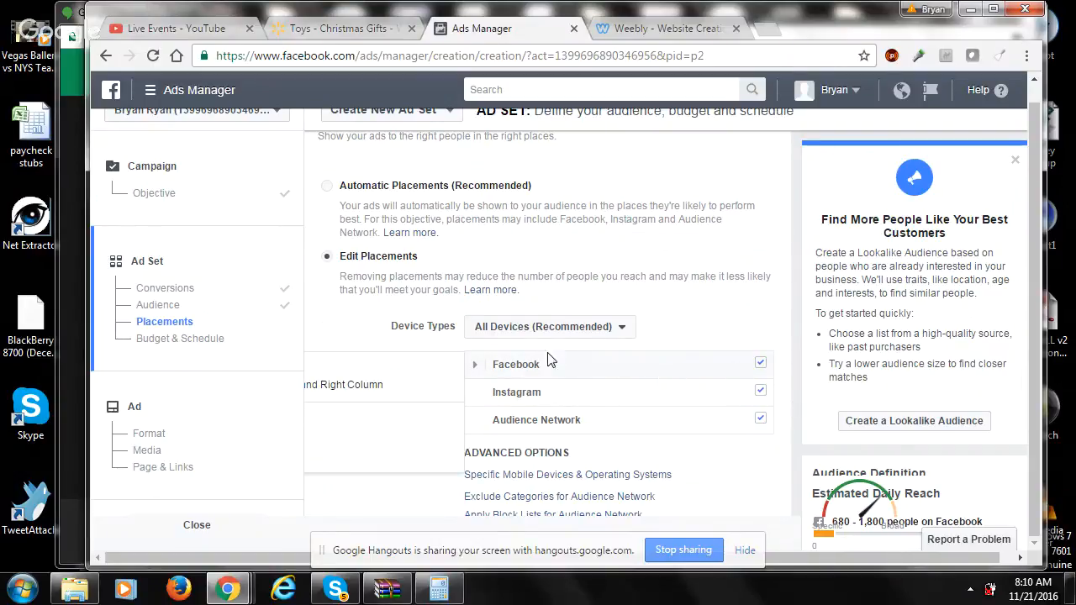
{"action": "left_click", "coordinate": [538, 332]}
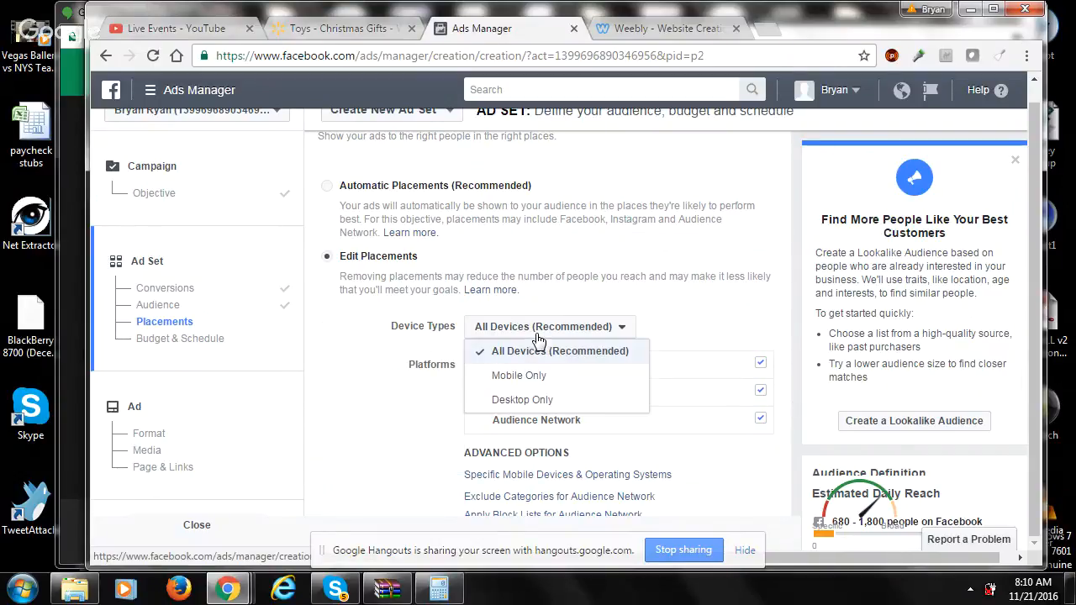
{"action": "left_click", "coordinate": [536, 401]}
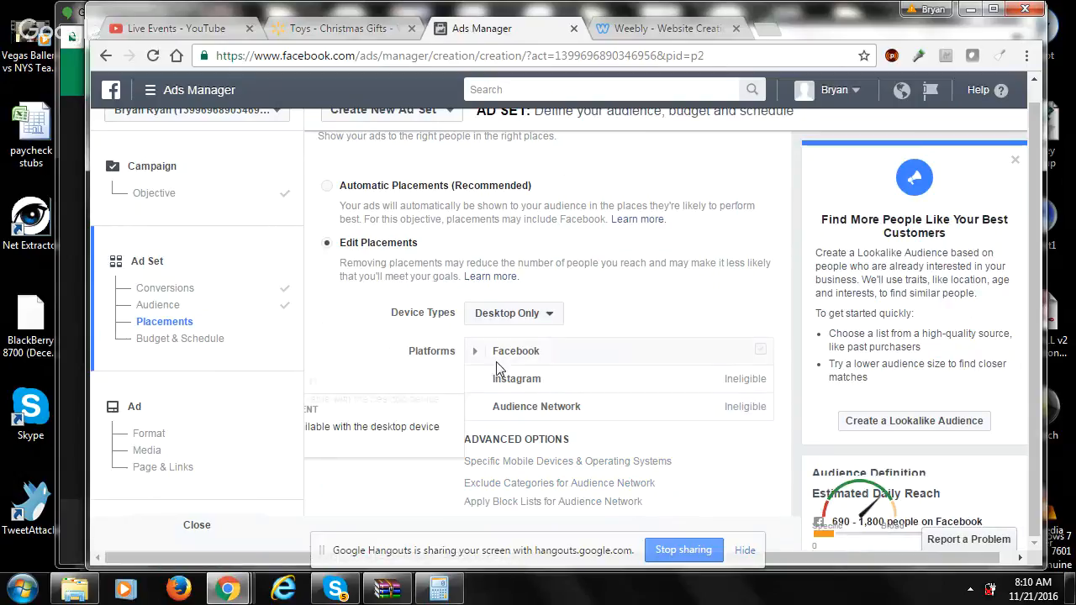
{"action": "left_click", "coordinate": [475, 351]}
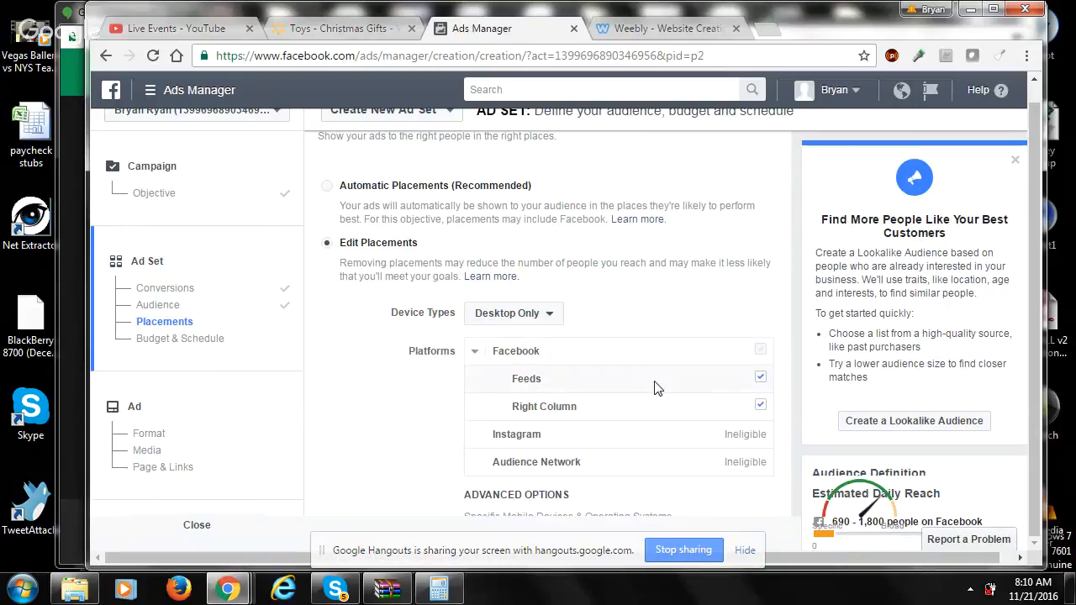
{"action": "left_click", "coordinate": [760, 407]}
- Set the ad set's daily budget to $5.00
{"action": "scroll", "coordinate": [783, 352], "scroll_direction": "down", "scroll_amount": 3}
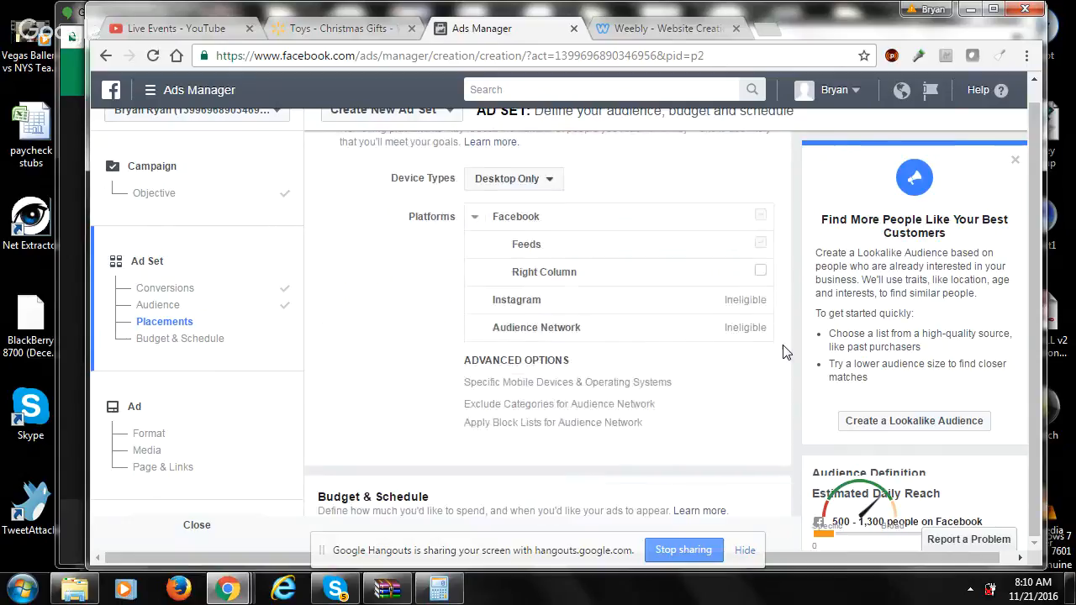
{"action": "scroll", "coordinate": [782, 352], "scroll_direction": "down", "scroll_amount": 3}
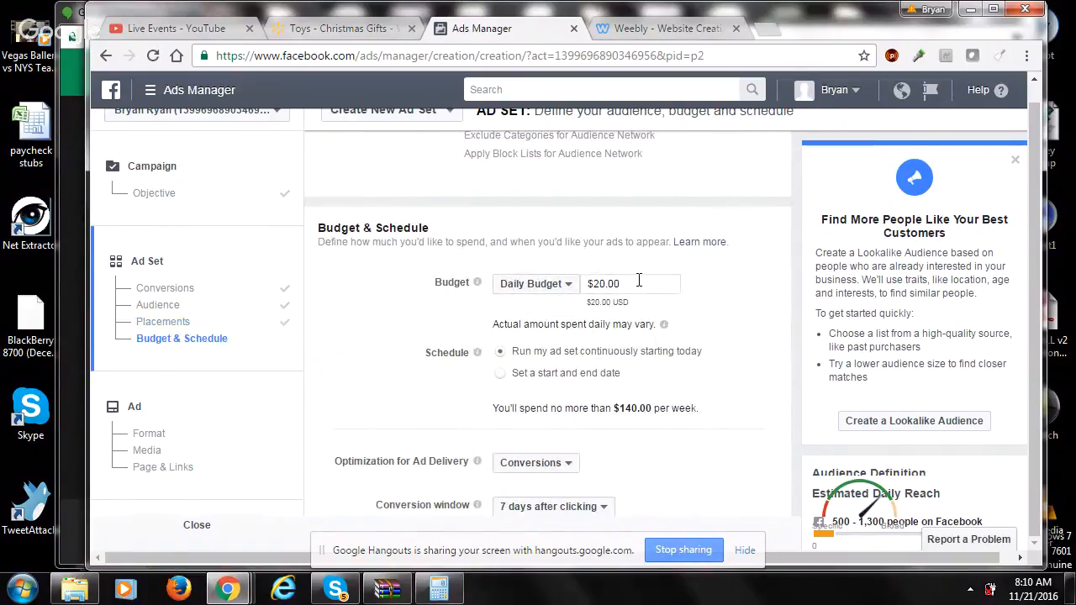
{"action": "double_click", "coordinate": [639, 283]}
{"action": "key", "text": "ctrl+a"}
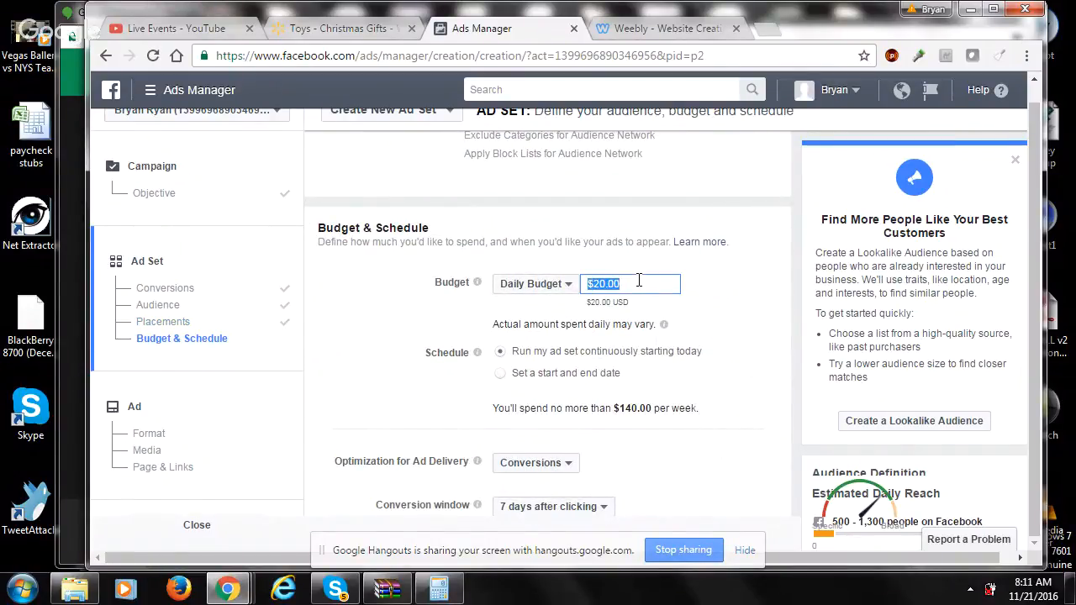
{"action": "type", "text": "5.0"}
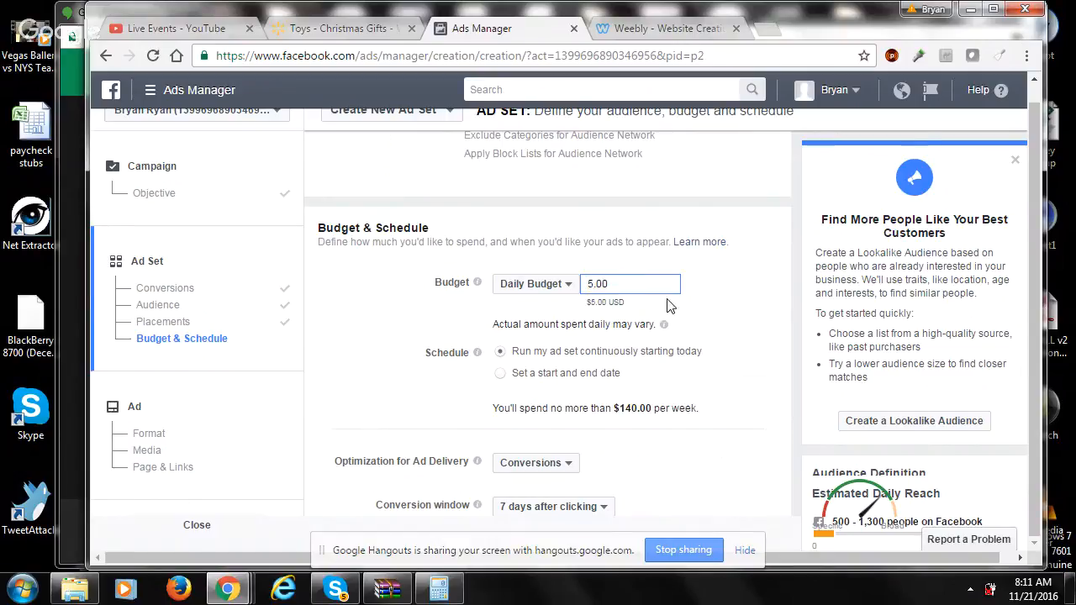
{"action": "left_click", "coordinate": [729, 316]}
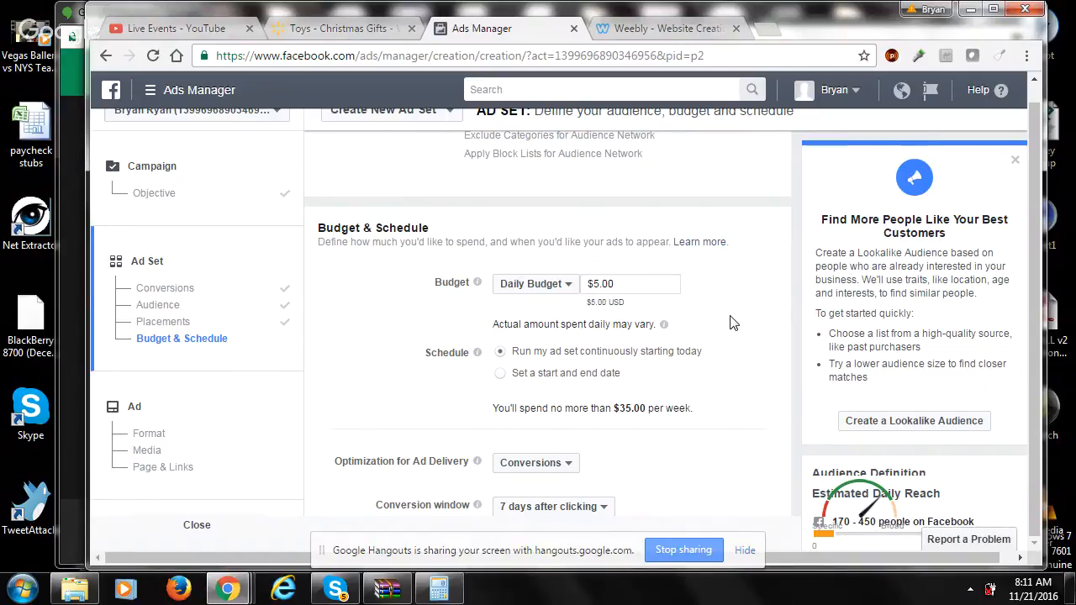
- Schedule the ad set with a start and end date, starting Nov 22, 2016 at 6:00 AM
{"action": "left_click", "coordinate": [502, 375]}
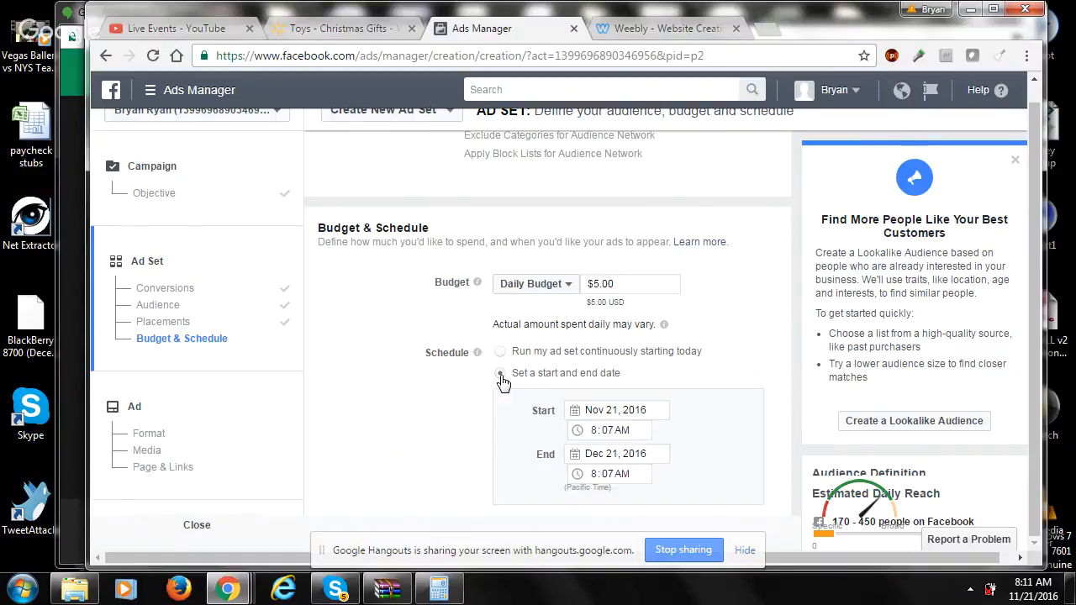
{"action": "left_click", "coordinate": [598, 410]}
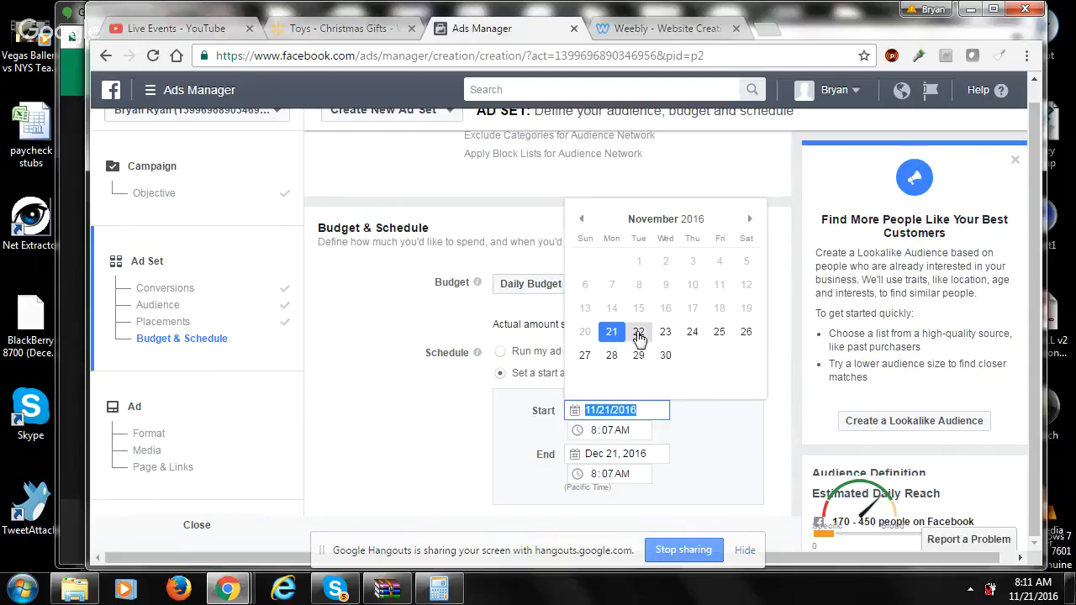
{"action": "left_click", "coordinate": [639, 335]}
{"action": "left_click", "coordinate": [596, 433]}
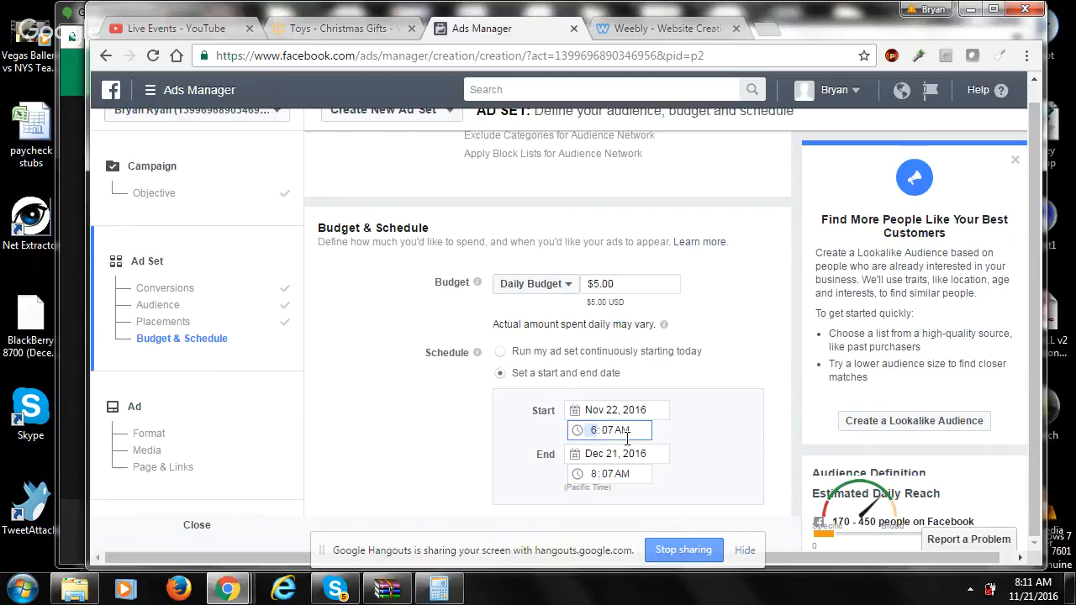
{"action": "left_click", "coordinate": [611, 435]}
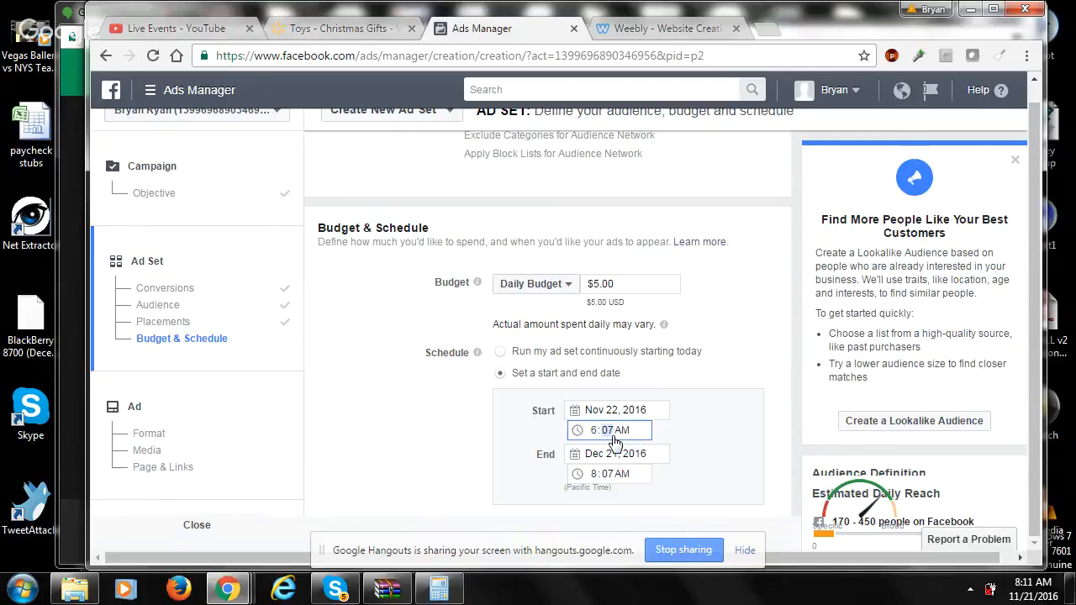
{"action": "left_click", "coordinate": [762, 385]}
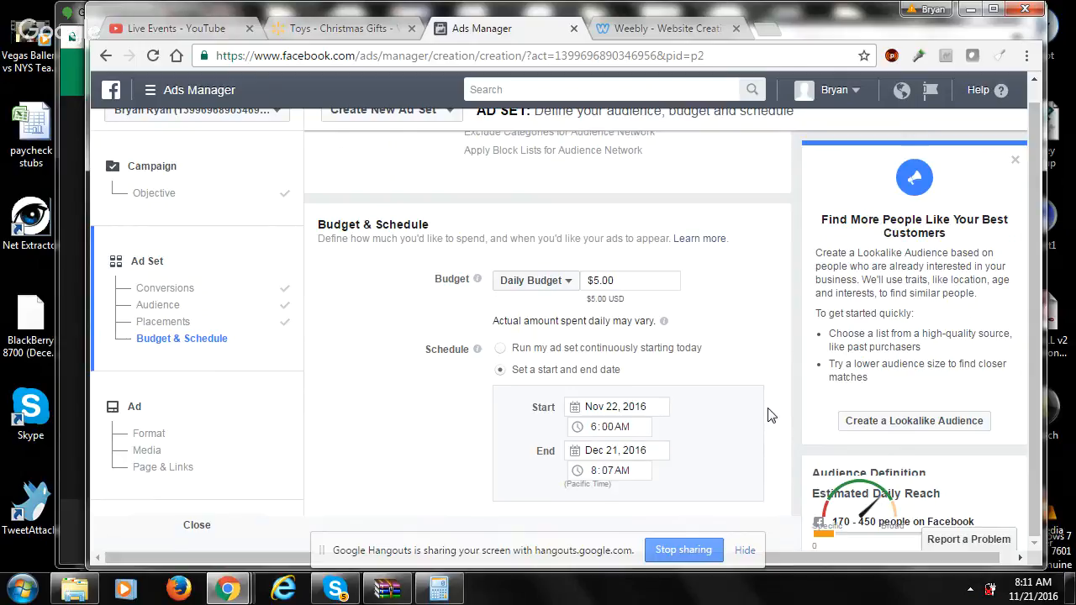
- Enter "test" in the ad set name and continue to the ad setup
{"action": "scroll", "coordinate": [770, 415], "scroll_direction": "down", "scroll_amount": 3}
{"action": "scroll", "coordinate": [770, 415], "scroll_direction": "down", "scroll_amount": 1}
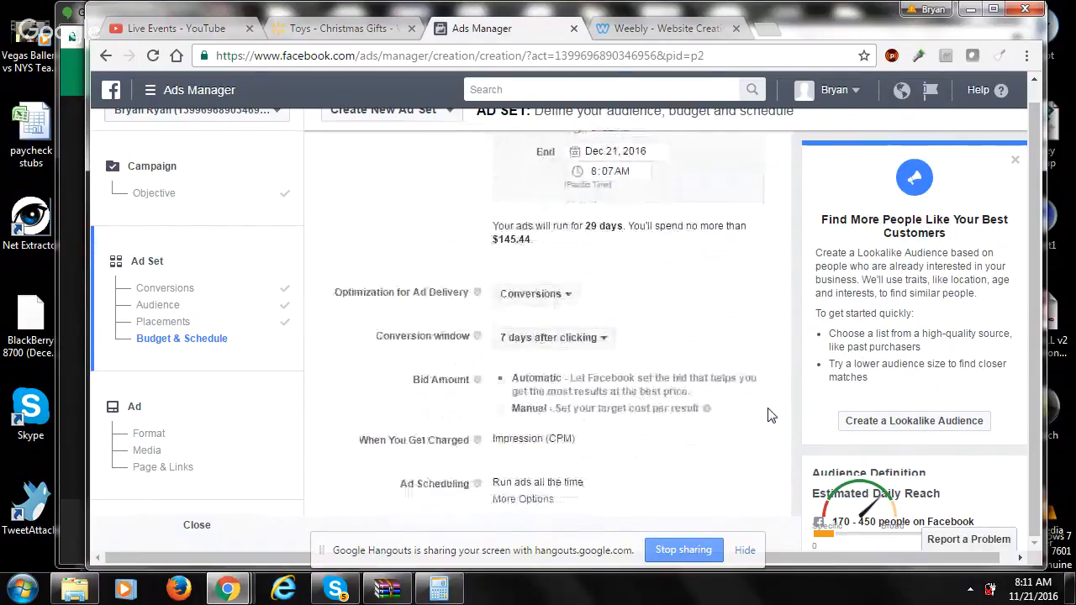
{"action": "scroll", "coordinate": [771, 415], "scroll_direction": "down", "scroll_amount": 2}
{"action": "scroll", "coordinate": [770, 416], "scroll_direction": "down", "scroll_amount": 1}
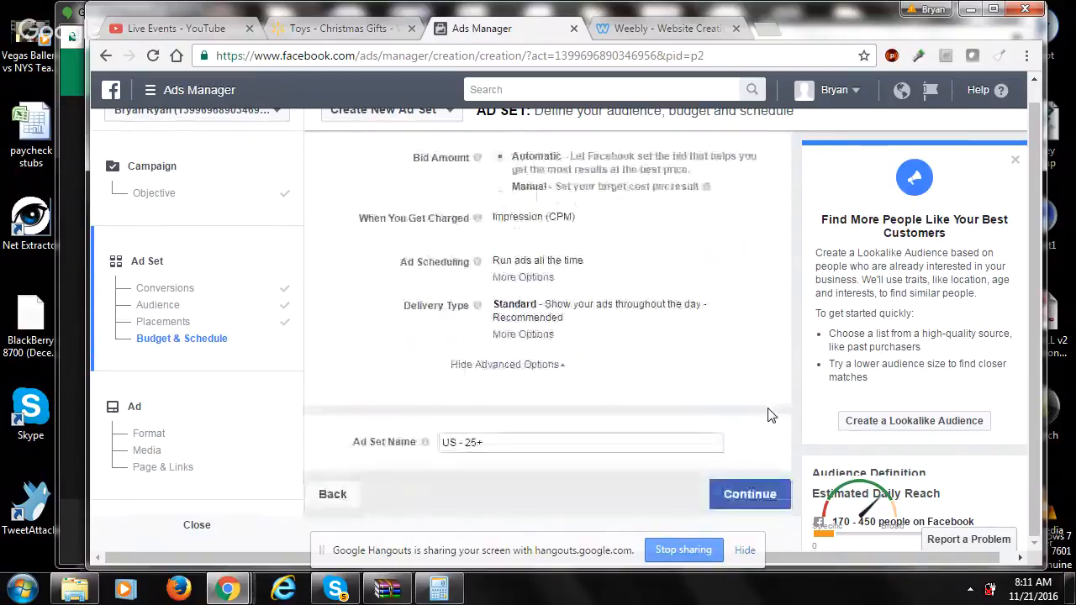
{"action": "left_click", "coordinate": [618, 444]}
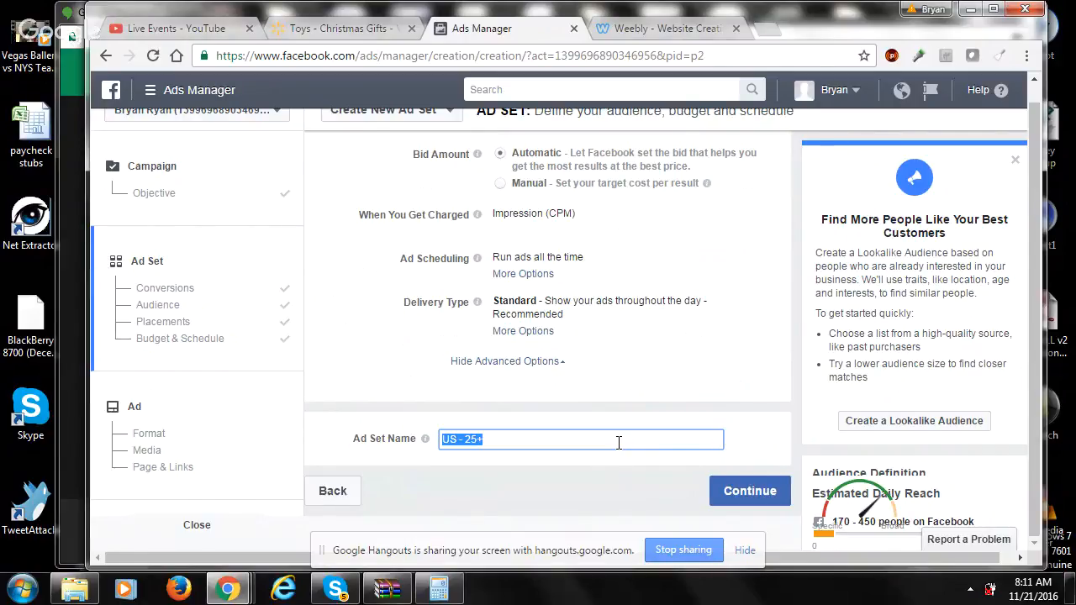
{"action": "left_click", "coordinate": [448, 440]}
{"action": "type", "text": "test"}
{"action": "key", "text": "BackSpace"}
{"action": "key", "text": "BackSpace"}
{"action": "left_click", "coordinate": [756, 499]}
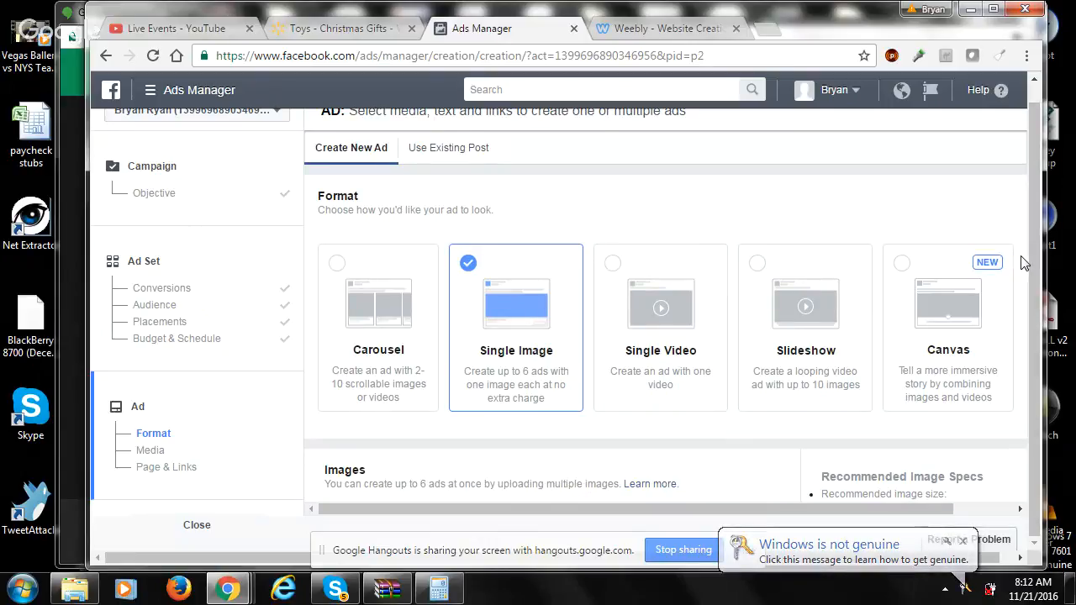
- Add the 1200 × 620 image of the coloured toilet lights from the image library to the single-image ad
{"action": "scroll", "coordinate": [1022, 263], "scroll_direction": "down", "scroll_amount": 3}
{"action": "scroll", "coordinate": [1021, 263], "scroll_direction": "down", "scroll_amount": 2}
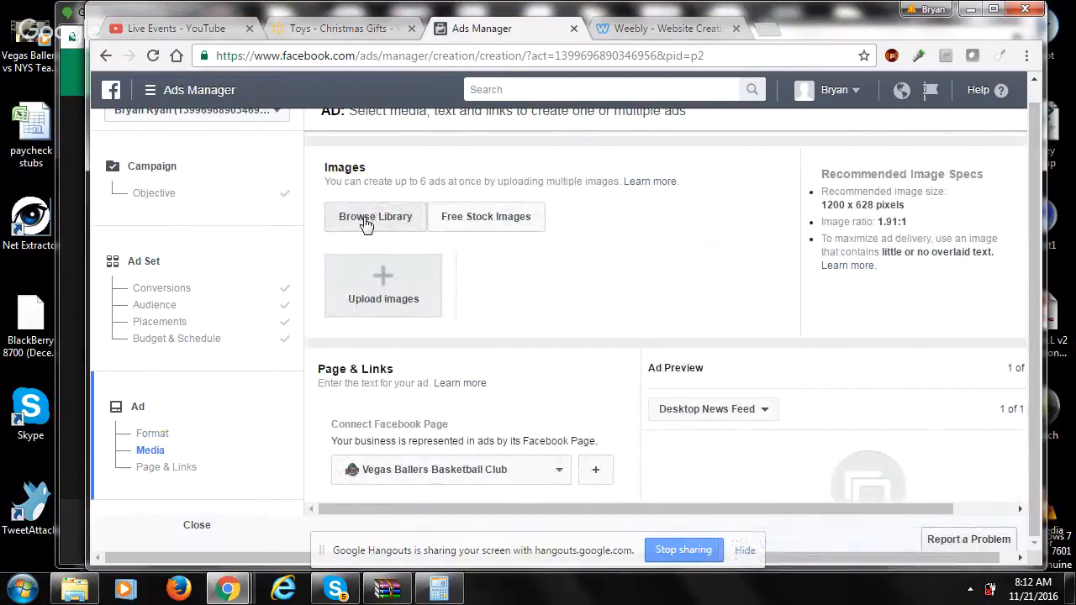
{"action": "left_click", "coordinate": [363, 223]}
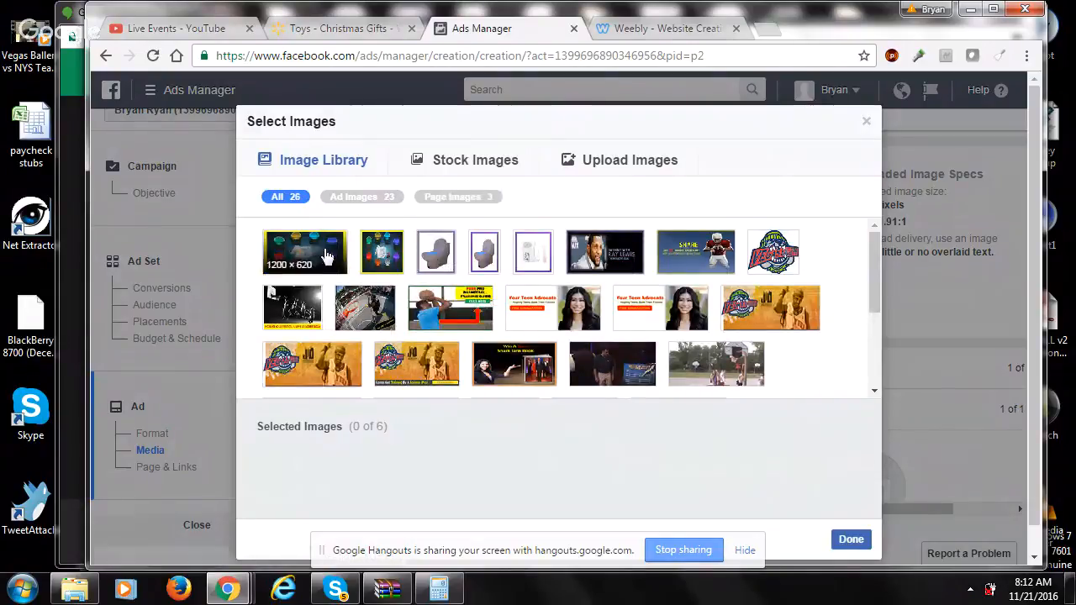
{"action": "left_click", "coordinate": [327, 256]}
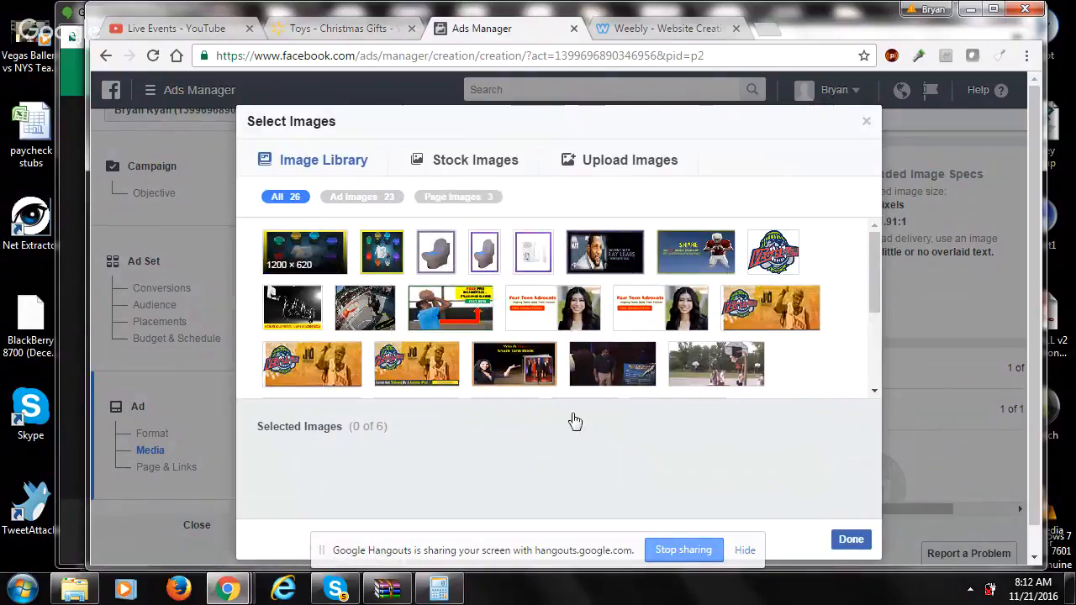
{"action": "left_click", "coordinate": [852, 539]}
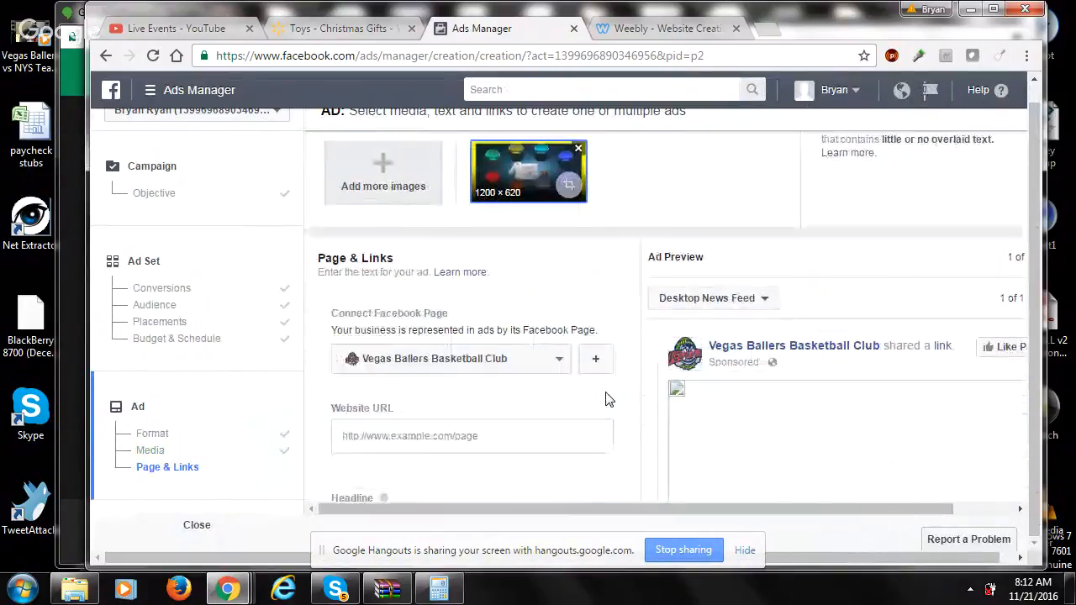
- Keep Vegas Ballers Basketball Club as the connected page and set the website URL to the Amazon product link for B01KK0MP8E
{"action": "left_click", "coordinate": [507, 263]}
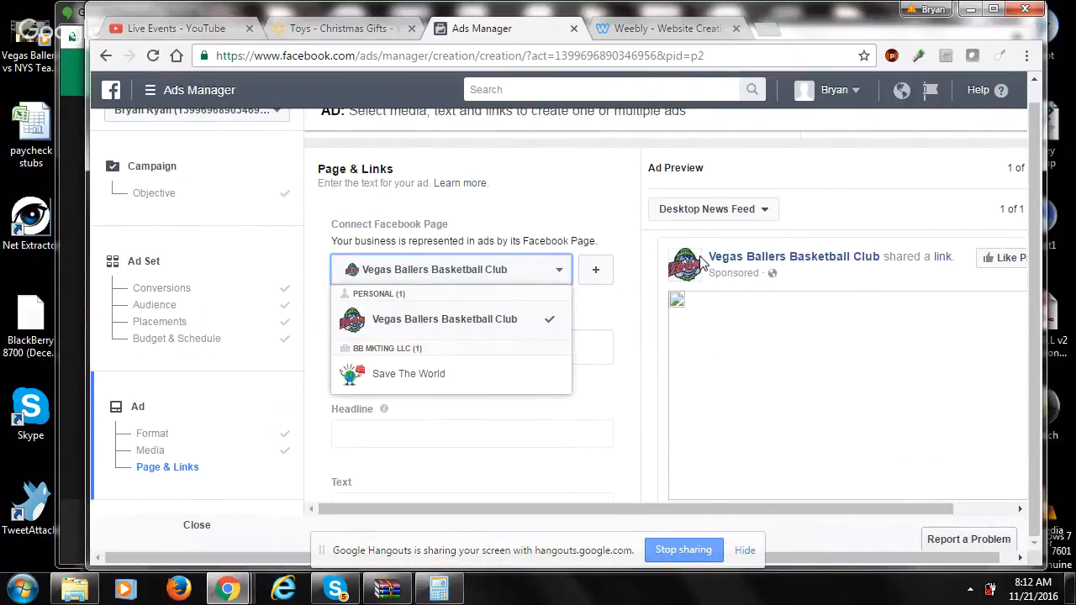
{"action": "left_click", "coordinate": [588, 207]}
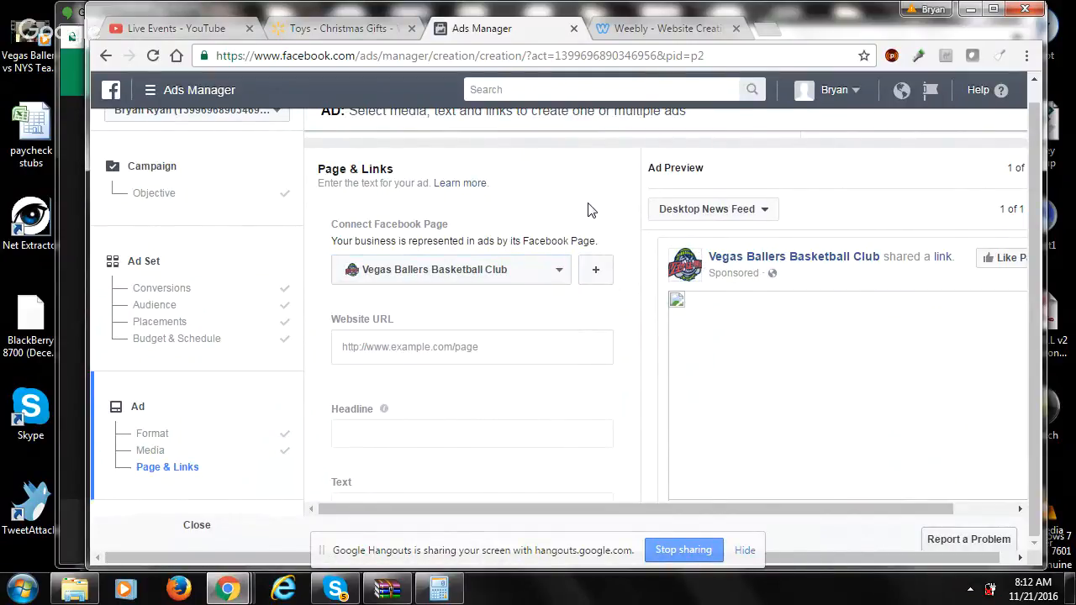
{"action": "left_click", "coordinate": [531, 348]}
{"action": "left_click", "coordinate": [532, 394]}
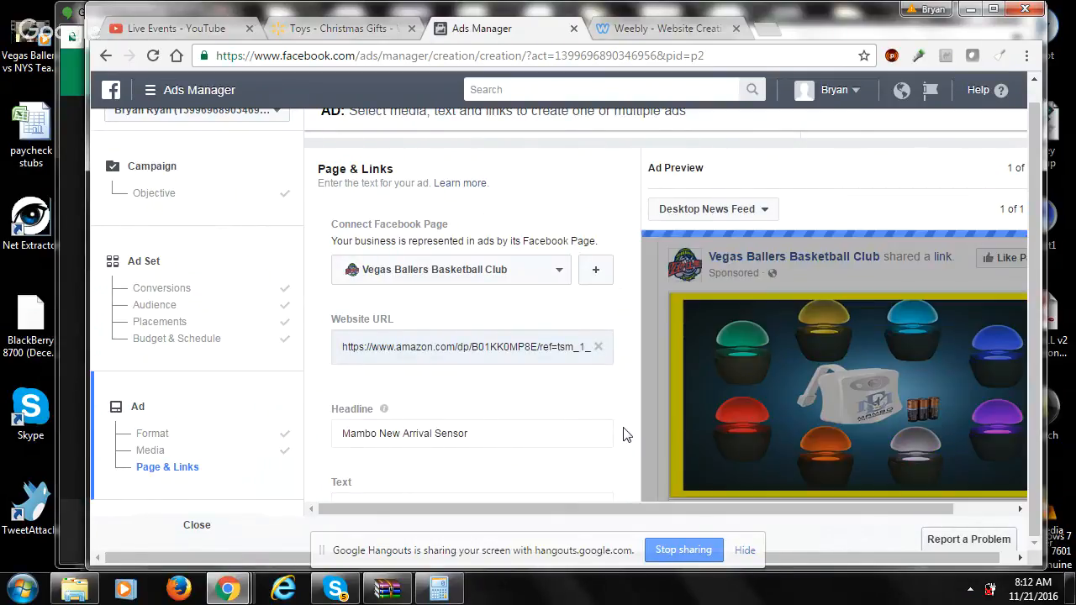
- Set the ad's call to action to Shop Now
{"action": "scroll", "coordinate": [622, 435], "scroll_direction": "down", "scroll_amount": 1}
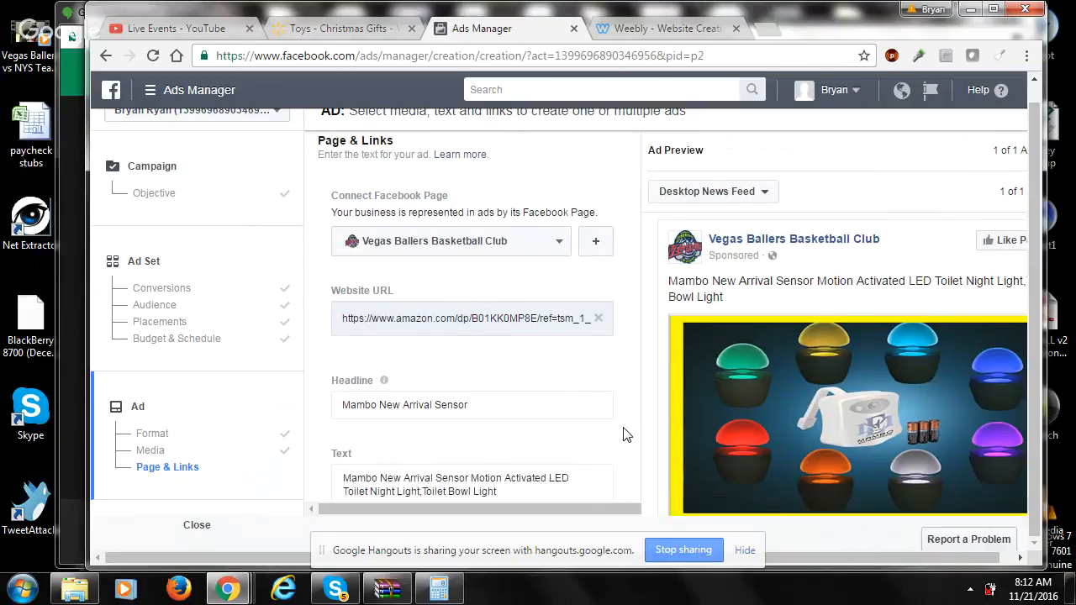
{"action": "scroll", "coordinate": [623, 434], "scroll_direction": "down", "scroll_amount": 1}
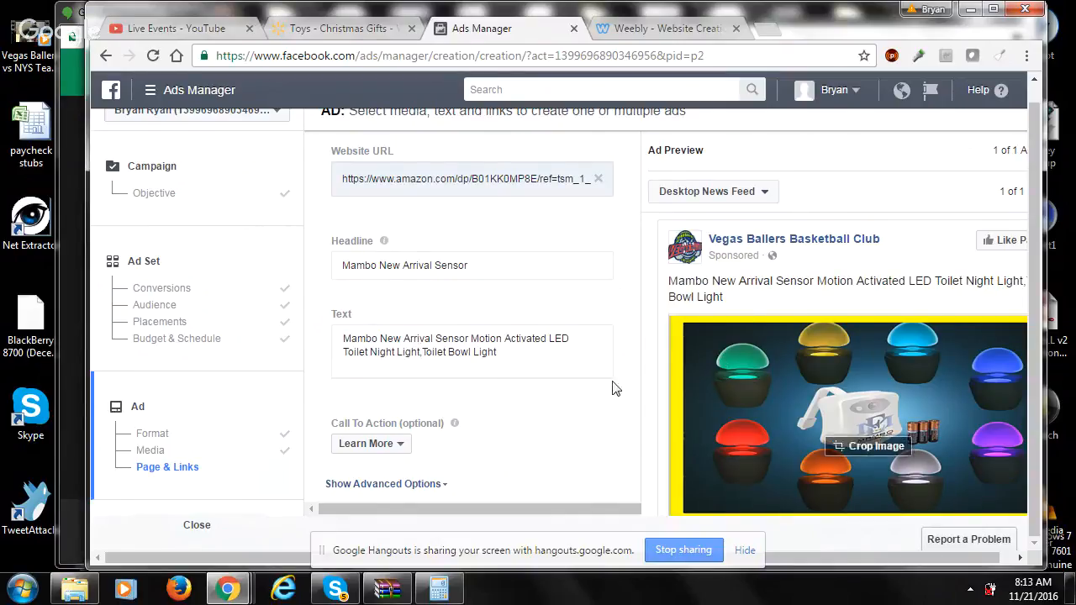
{"action": "left_click", "coordinate": [389, 442]}
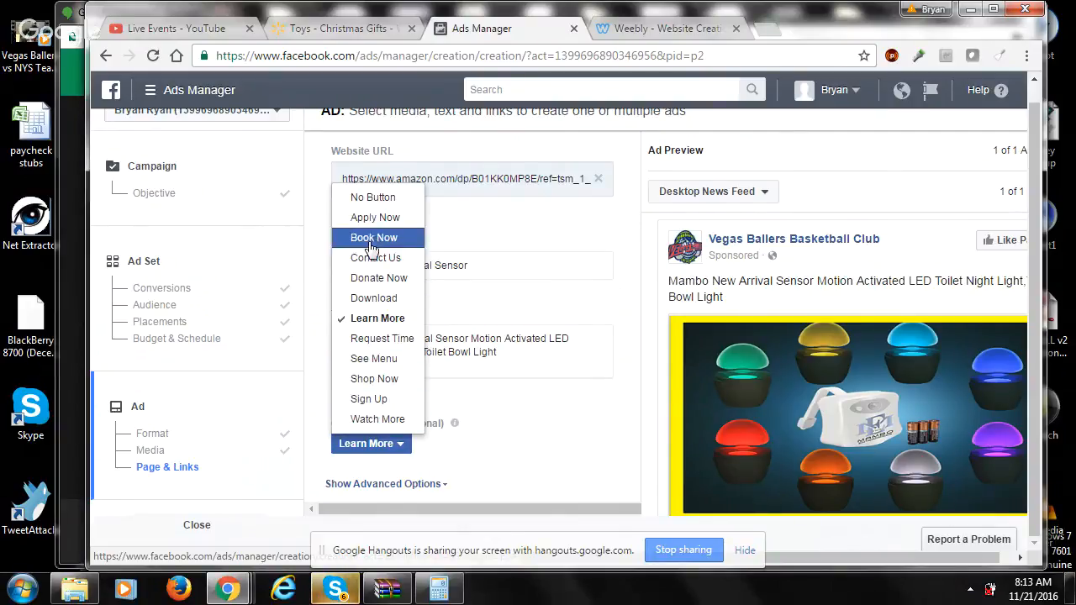
{"action": "left_click", "coordinate": [382, 385]}
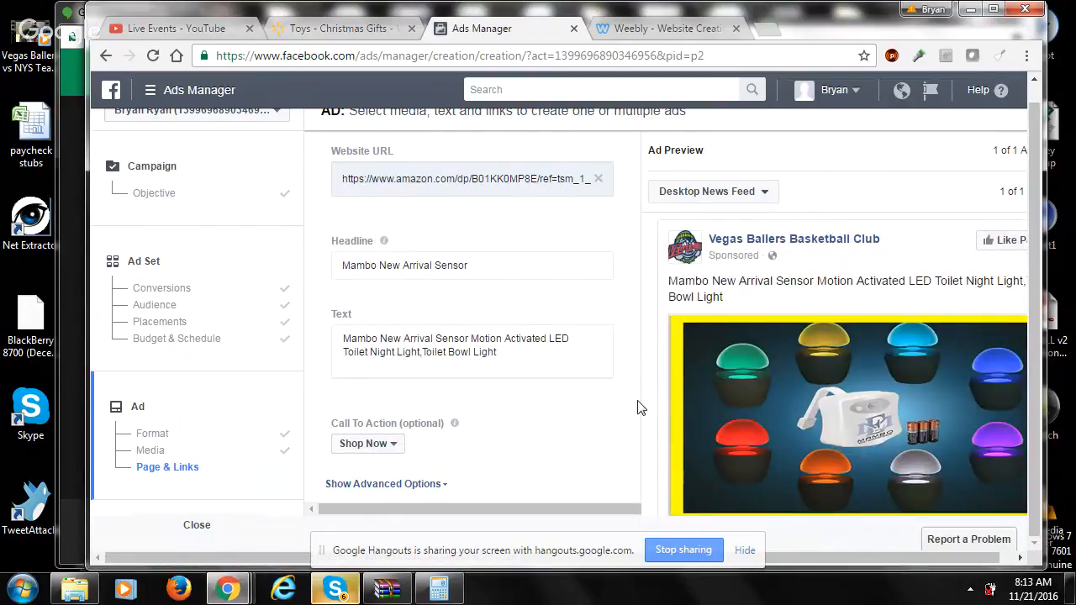
- Show the ad's advanced options, enter "jrkfkjagrkeqirghqli" as the News Feed link description and check it in the ad preview
{"action": "scroll", "coordinate": [638, 408], "scroll_direction": "down", "scroll_amount": 3}
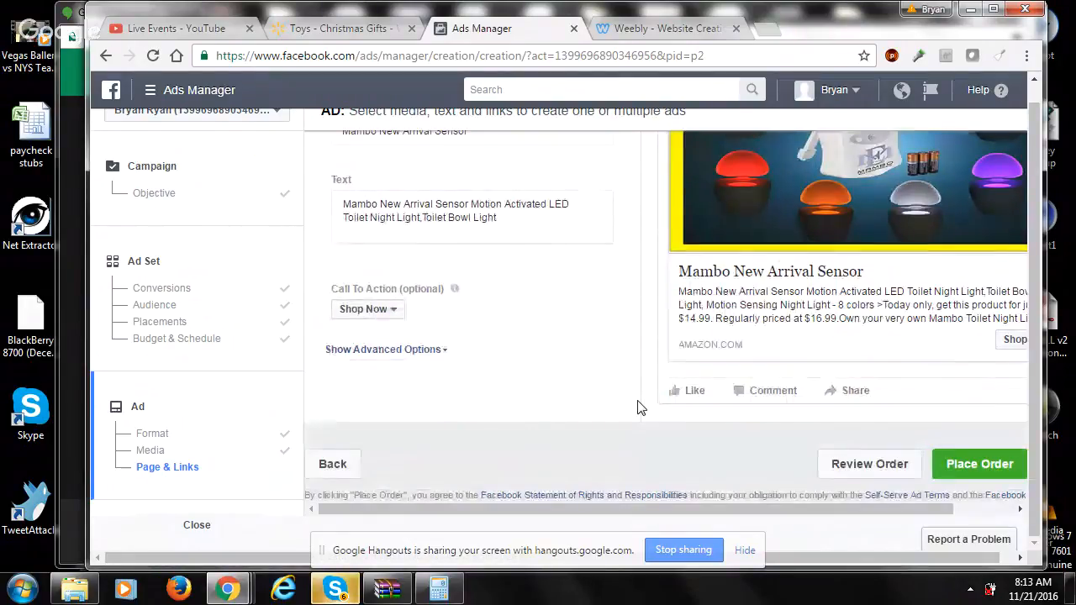
{"action": "left_click", "coordinate": [417, 355]}
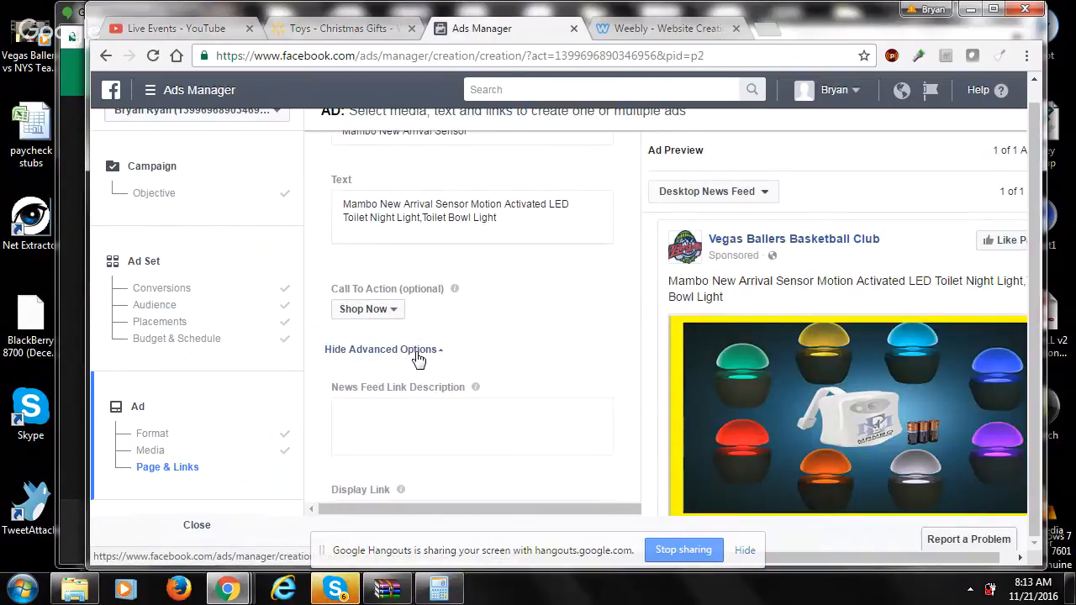
{"action": "left_click", "coordinate": [541, 420]}
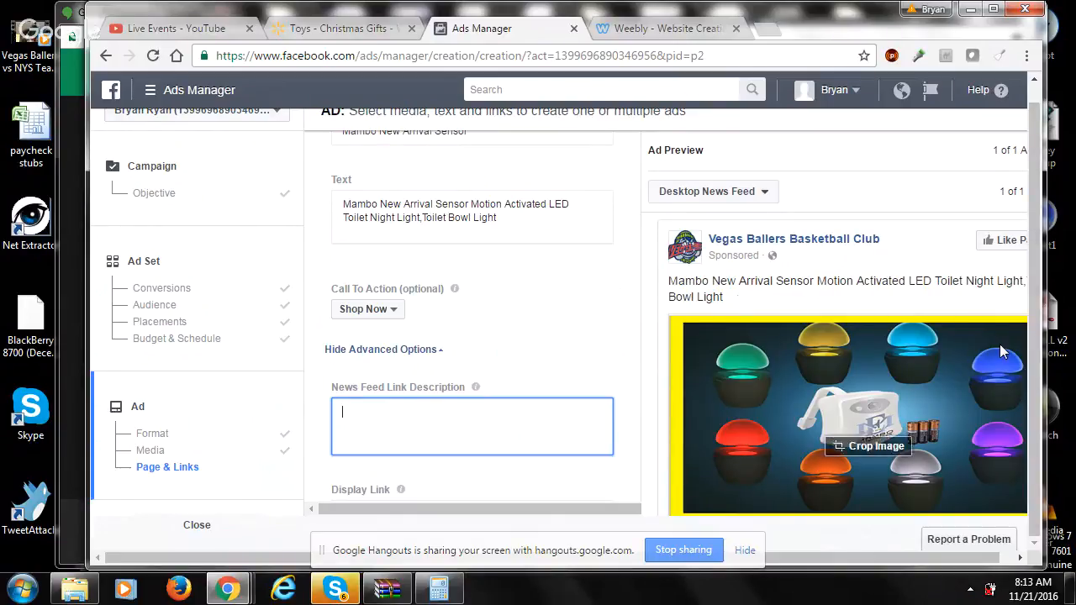
{"action": "type", "text": "jrkf"}
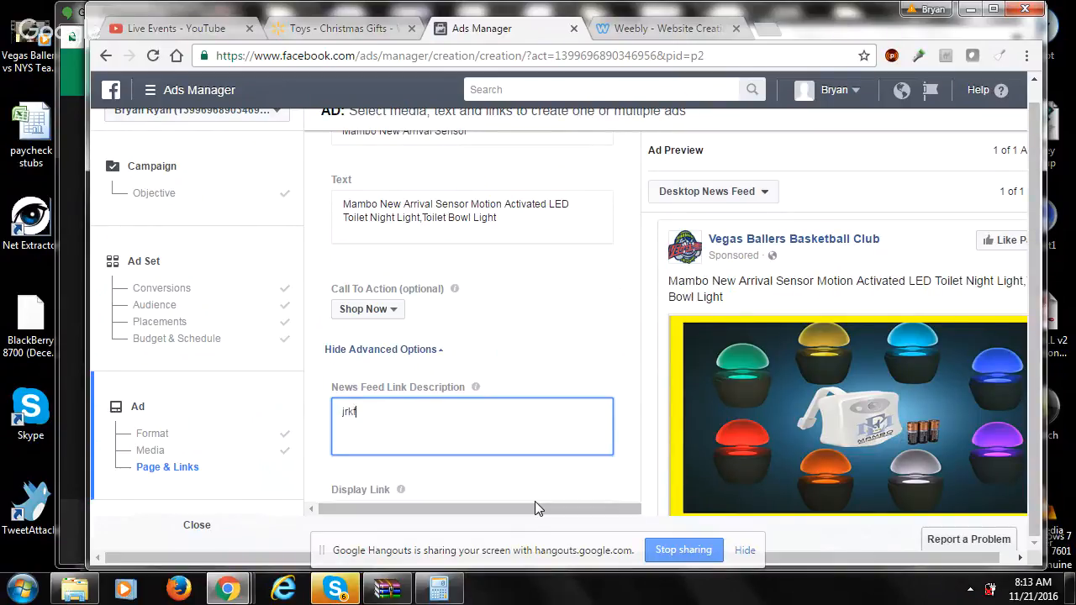
{"action": "type", "text": "kjagrkeqirghqli"}
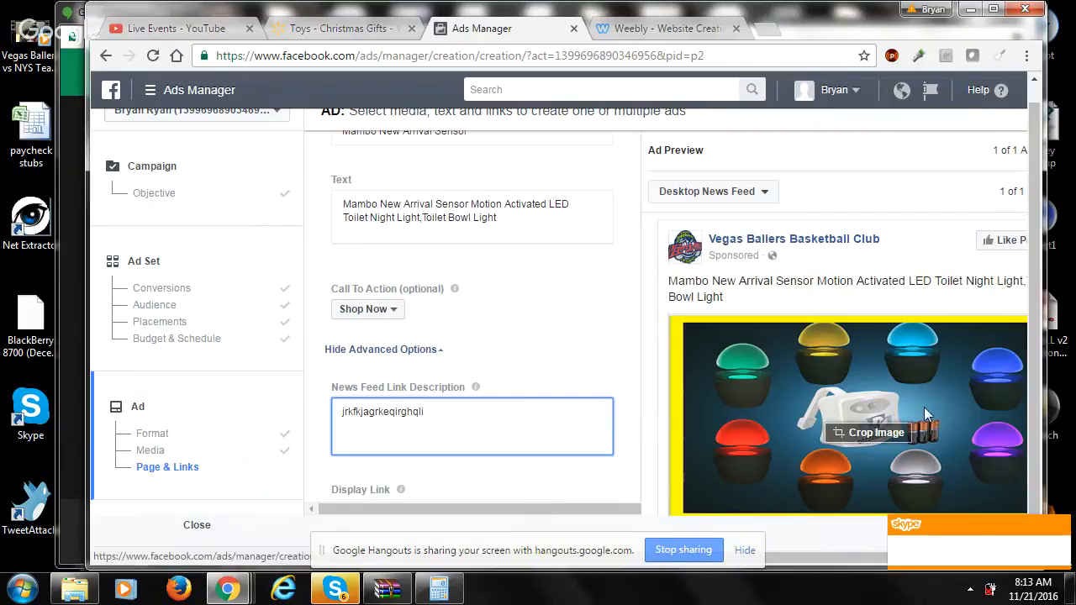
{"action": "left_click", "coordinate": [993, 9]}
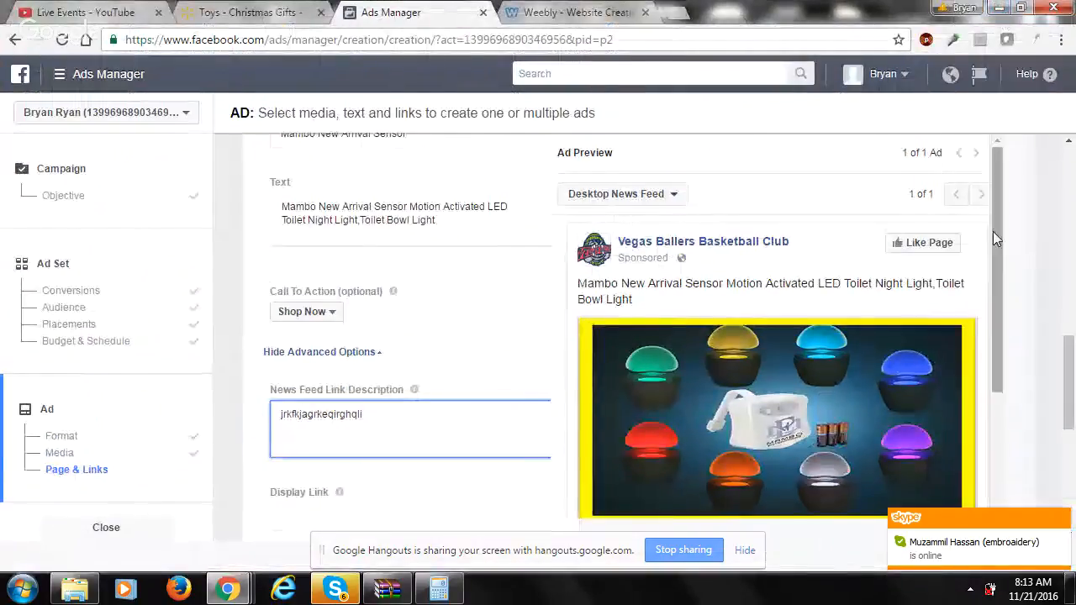
{"action": "left_click_drag", "start_coordinate": [992, 231], "coordinate": [1007, 363]}
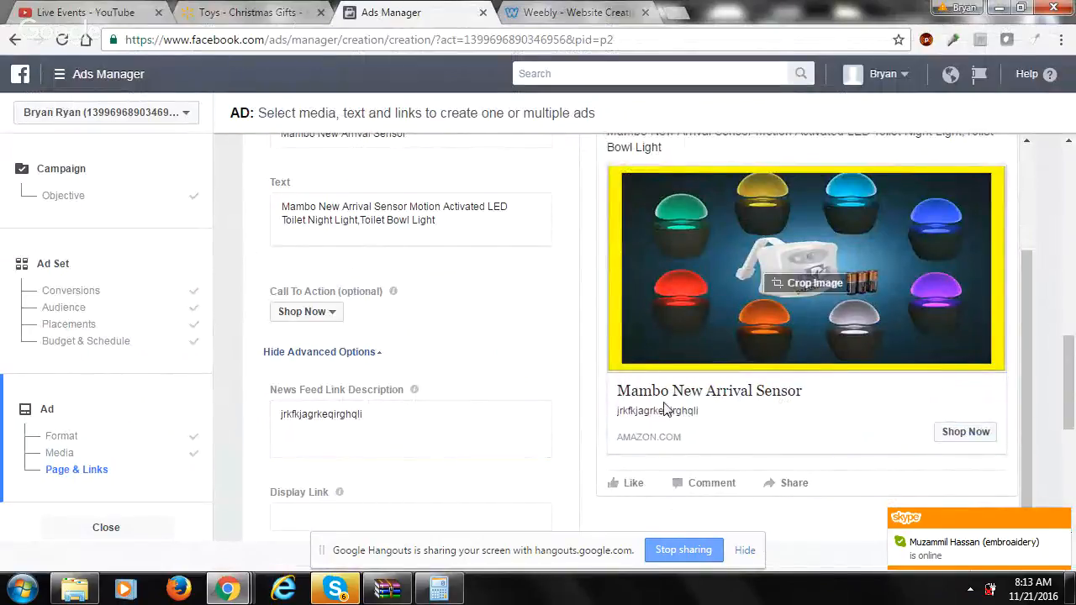
{"action": "left_click", "coordinate": [497, 518]}
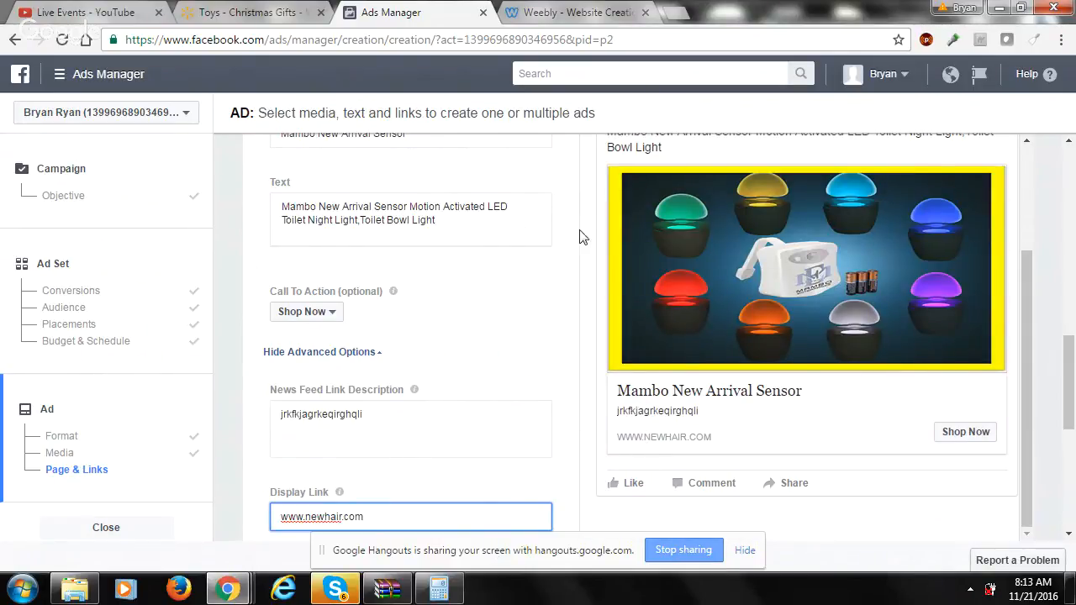
{"action": "left_click", "coordinate": [582, 205]}
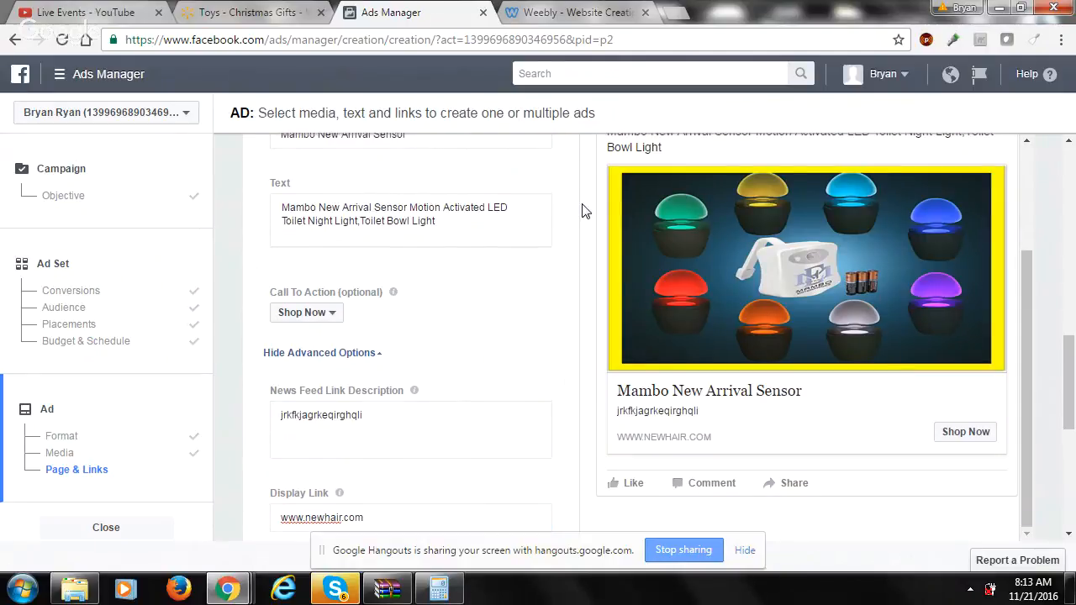
{"action": "scroll", "coordinate": [583, 205], "scroll_direction": "up", "scroll_amount": 2}
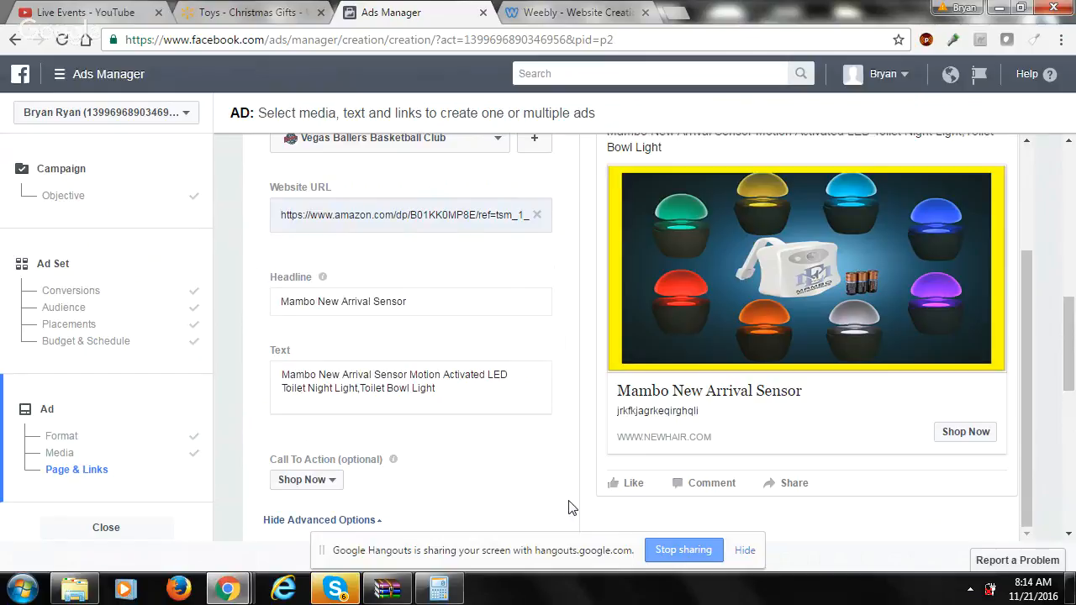
{"action": "scroll", "coordinate": [568, 507], "scroll_direction": "down", "scroll_amount": 4}
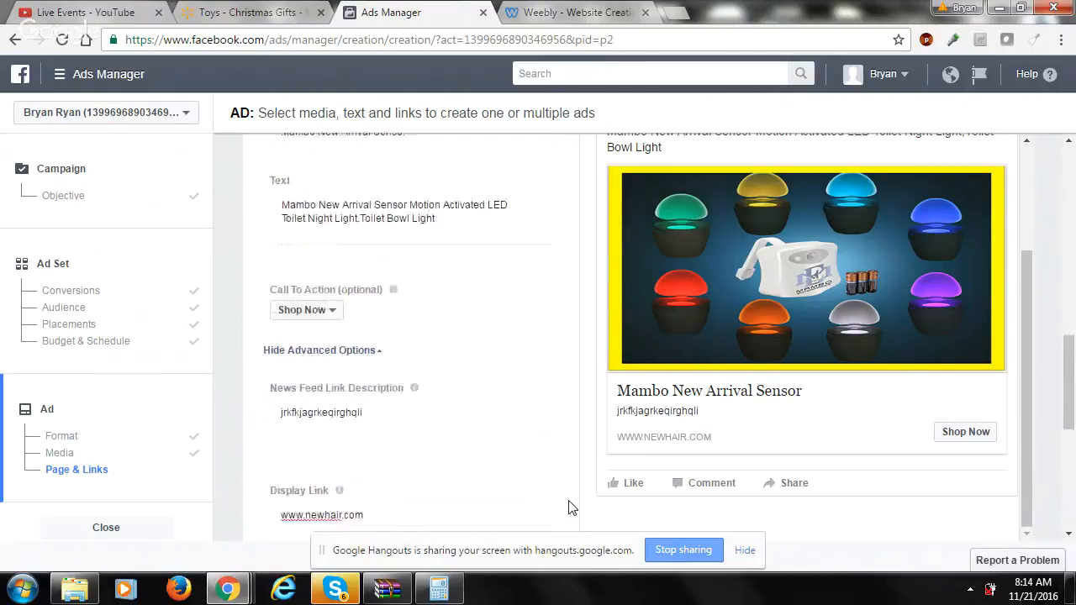
{"action": "scroll", "coordinate": [569, 504], "scroll_direction": "down", "scroll_amount": 4}
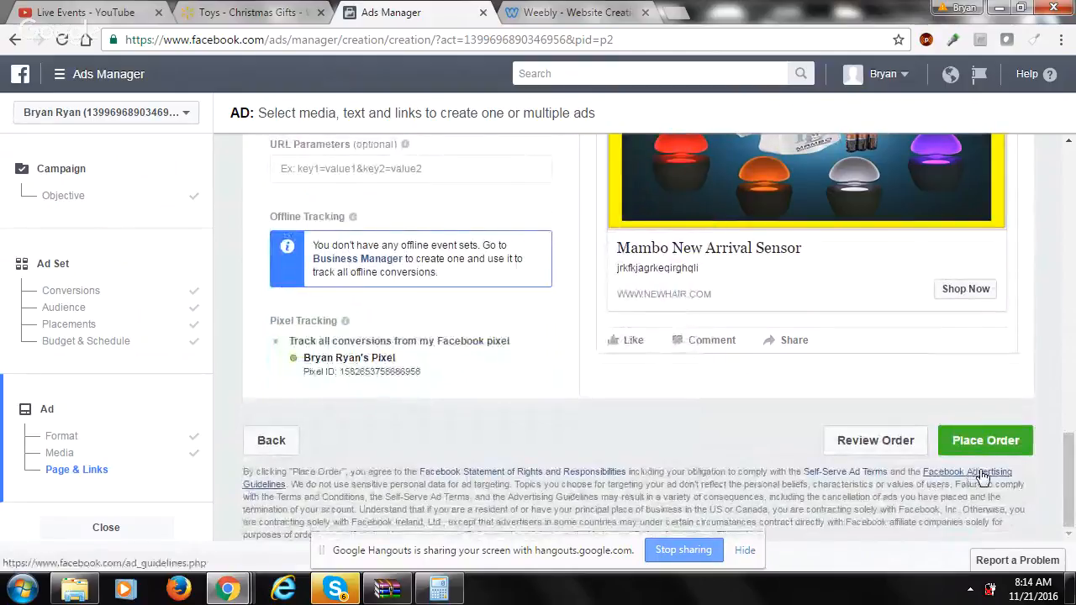
- Go back to the ad set, then leave ads creation with the changes saved and open the Pixels page
{"action": "left_click", "coordinate": [277, 440]}
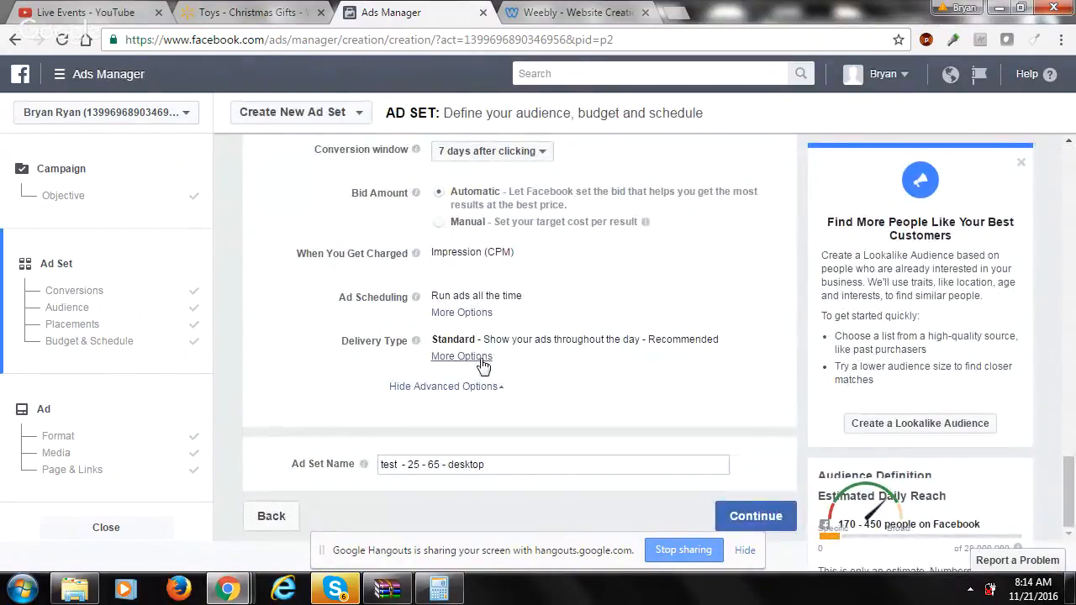
{"action": "left_click", "coordinate": [84, 74]}
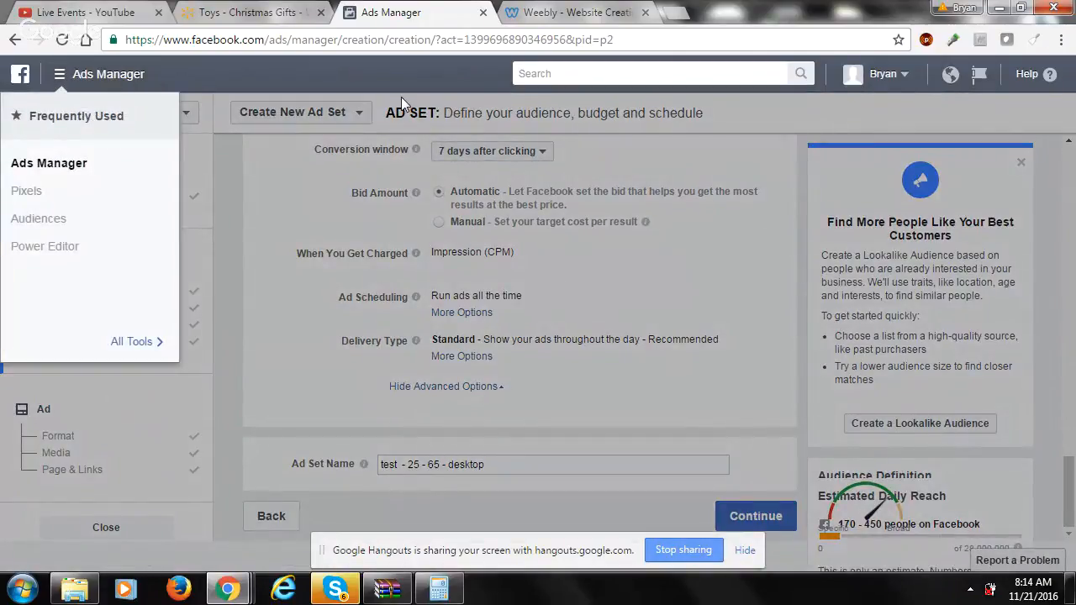
{"action": "double_click", "coordinate": [921, 23]}
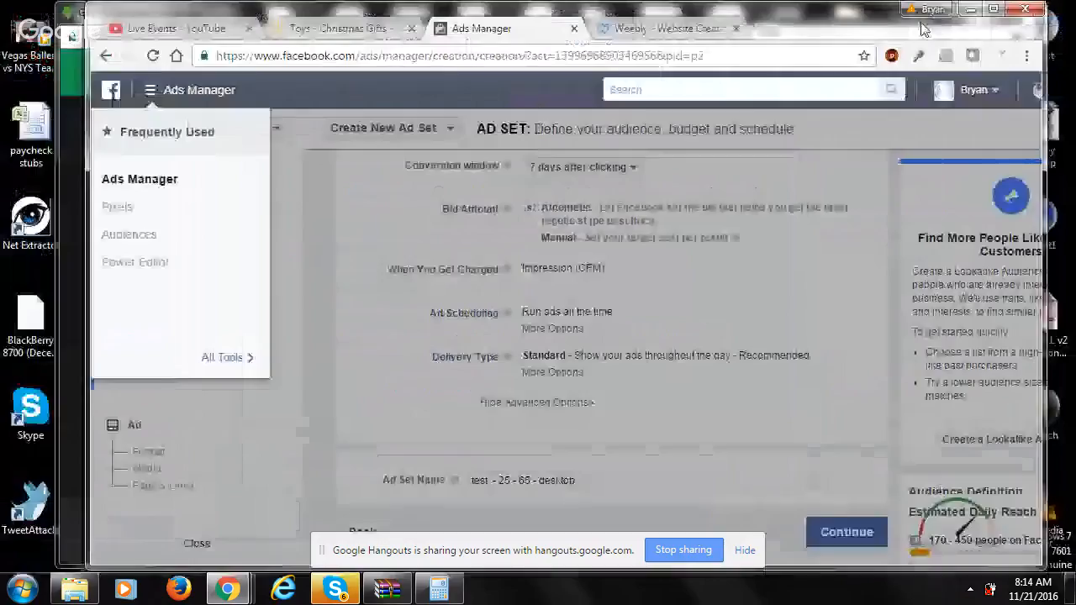
{"action": "left_click", "coordinate": [118, 208]}
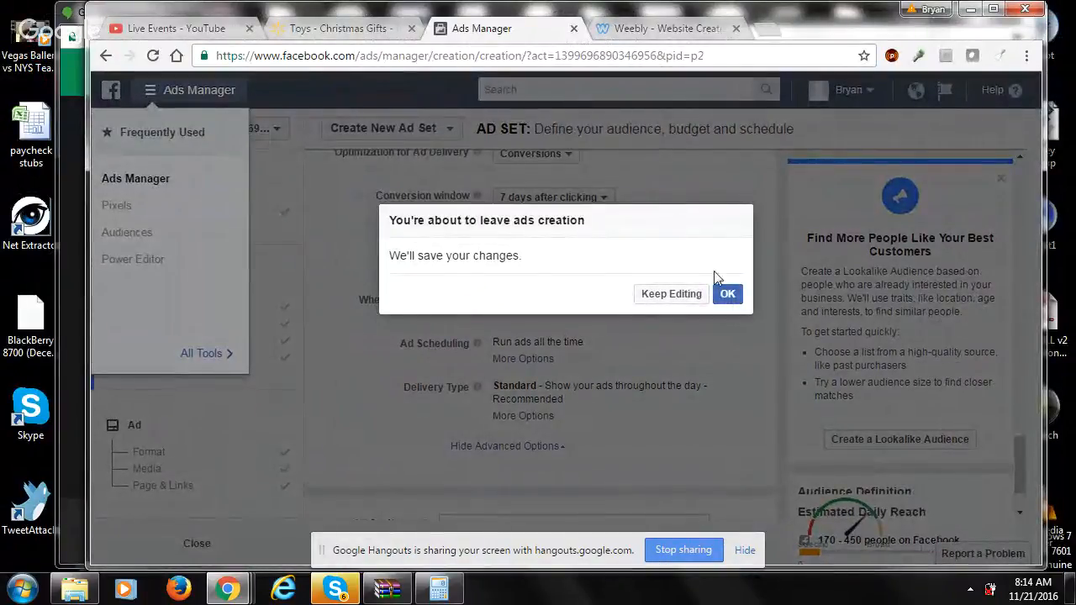
{"action": "left_click", "coordinate": [727, 293]}
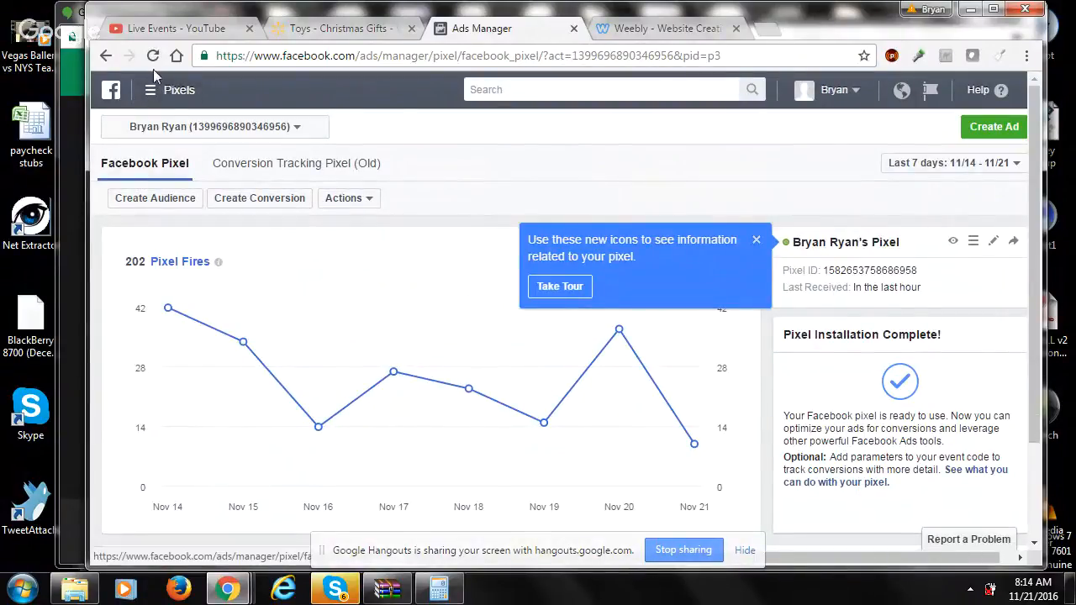
- View the base code of the account's Facebook pixel
{"action": "left_click", "coordinate": [152, 101]}
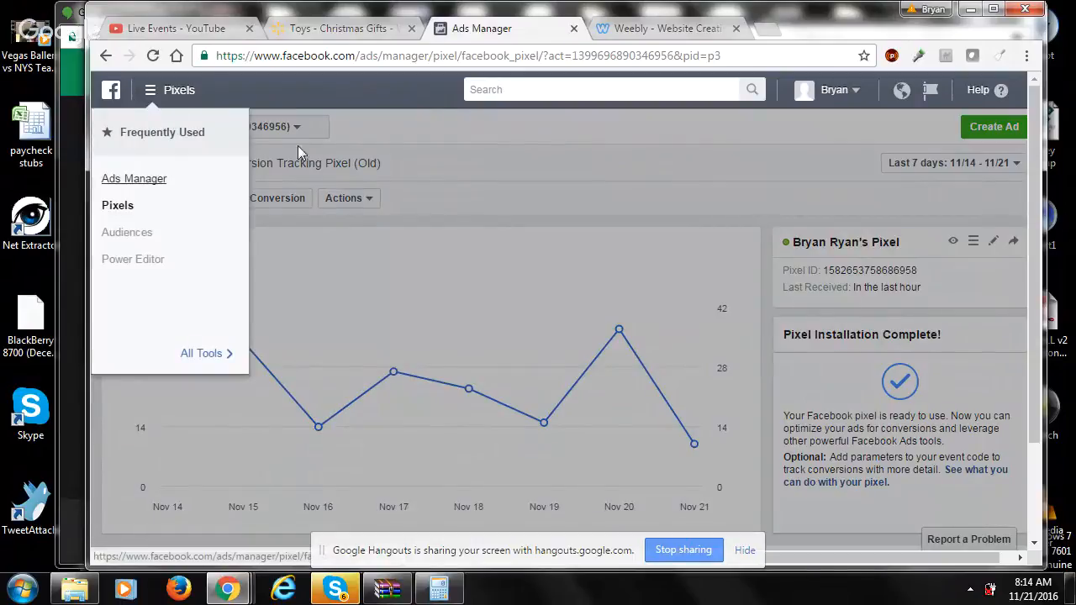
{"action": "left_click", "coordinate": [809, 130]}
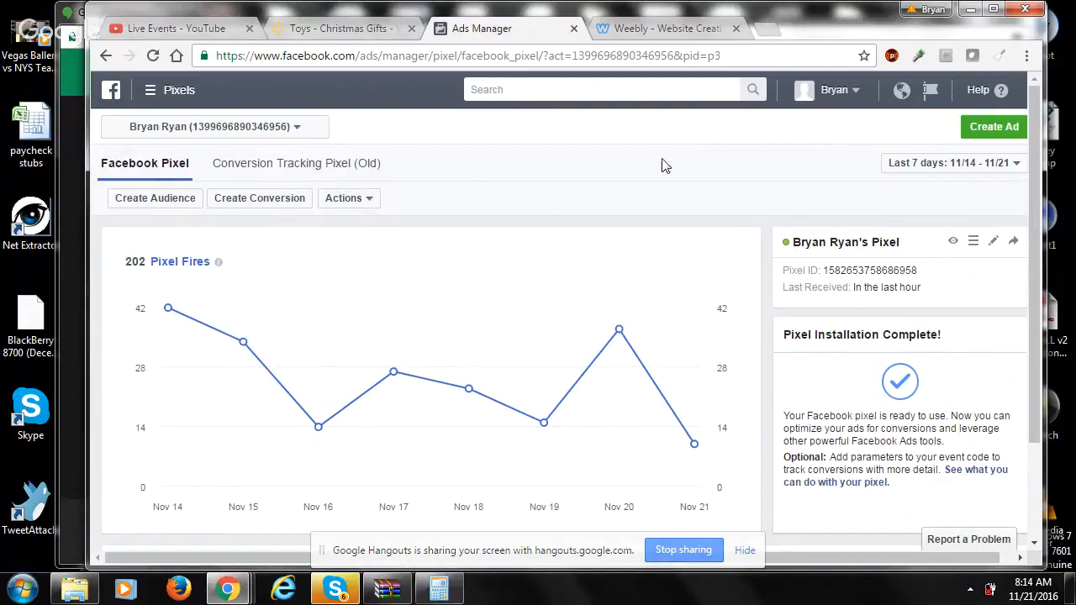
{"action": "left_click", "coordinate": [953, 243]}
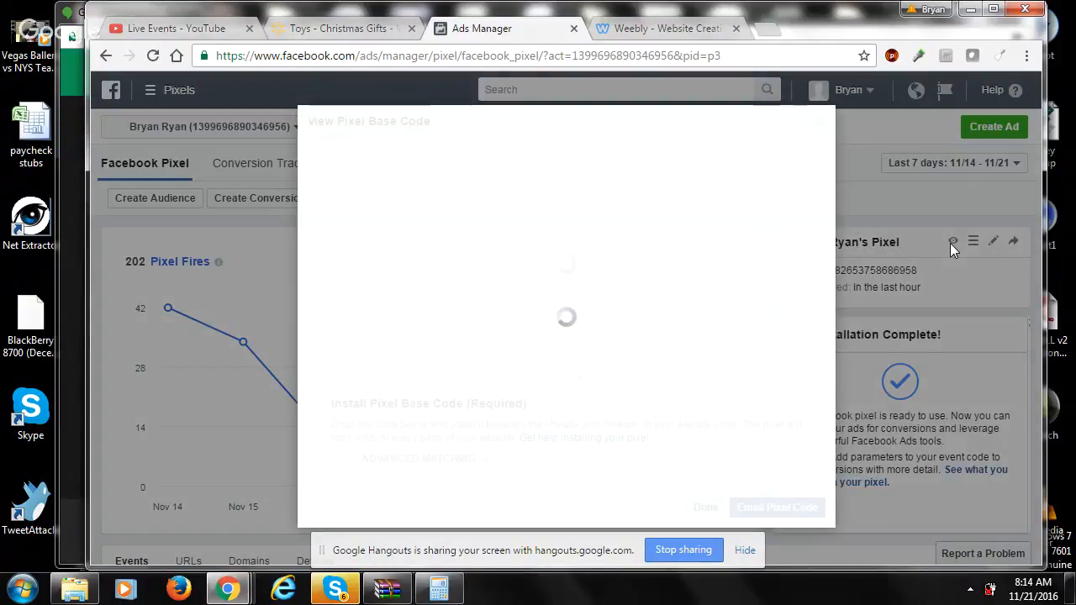
{"action": "left_click", "coordinate": [663, 502]}
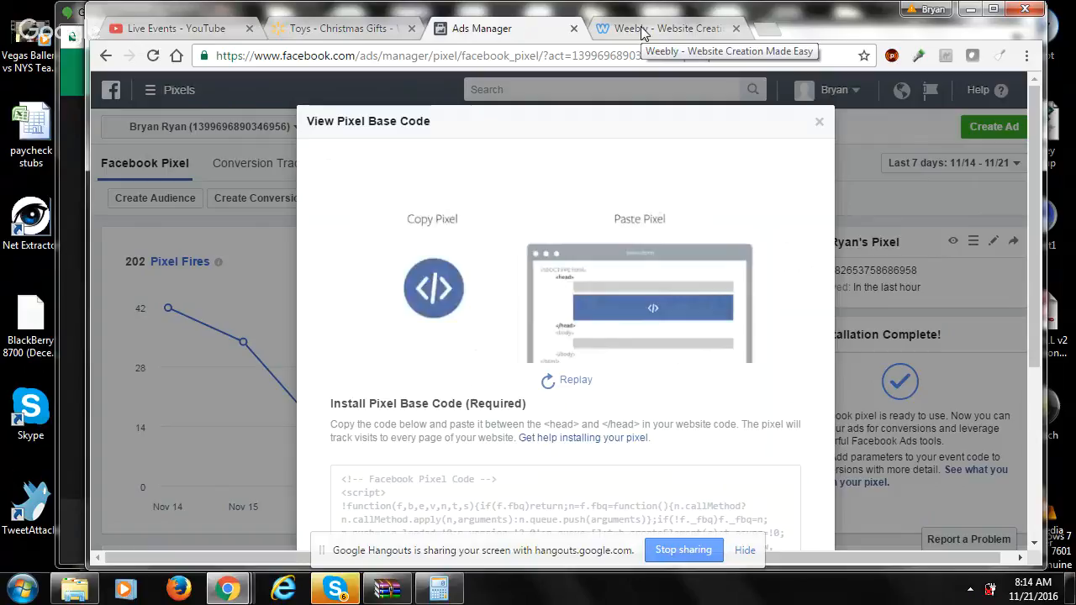
- Switch to the Weebly editor and open the Toilet Light - Free + Shipping page to examine its email sign-up form
{"action": "left_click", "coordinate": [643, 32]}
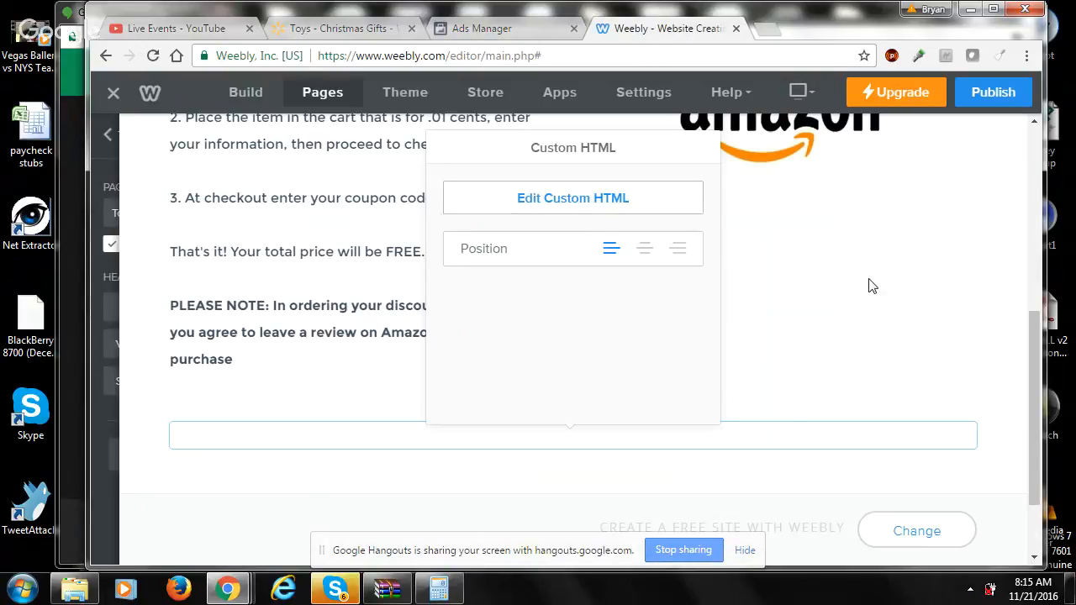
{"action": "left_click", "coordinate": [975, 312]}
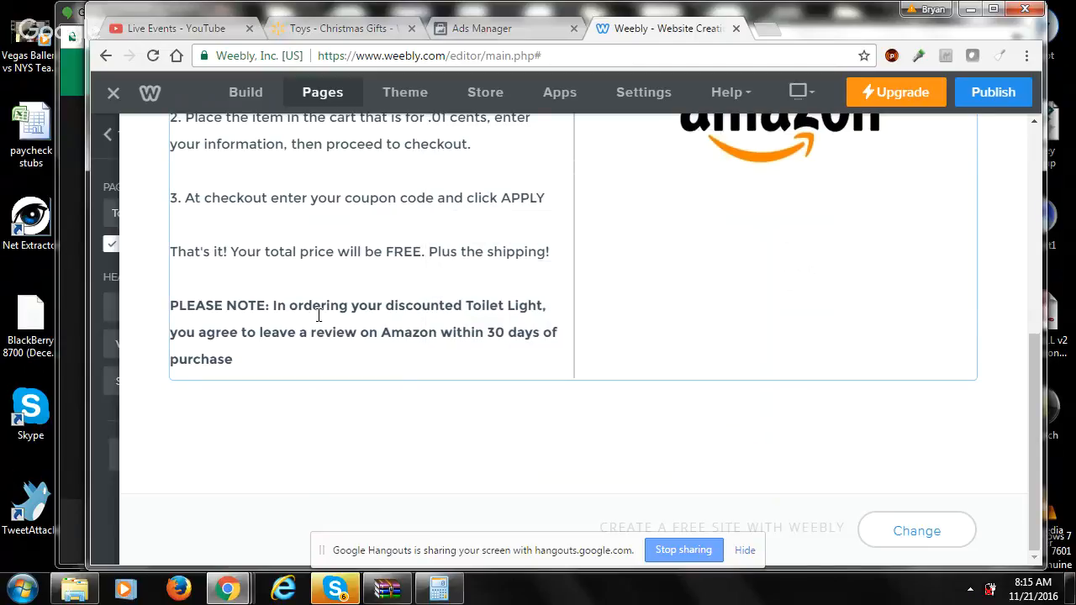
{"action": "mouse_move", "coordinate": [102, 278]}
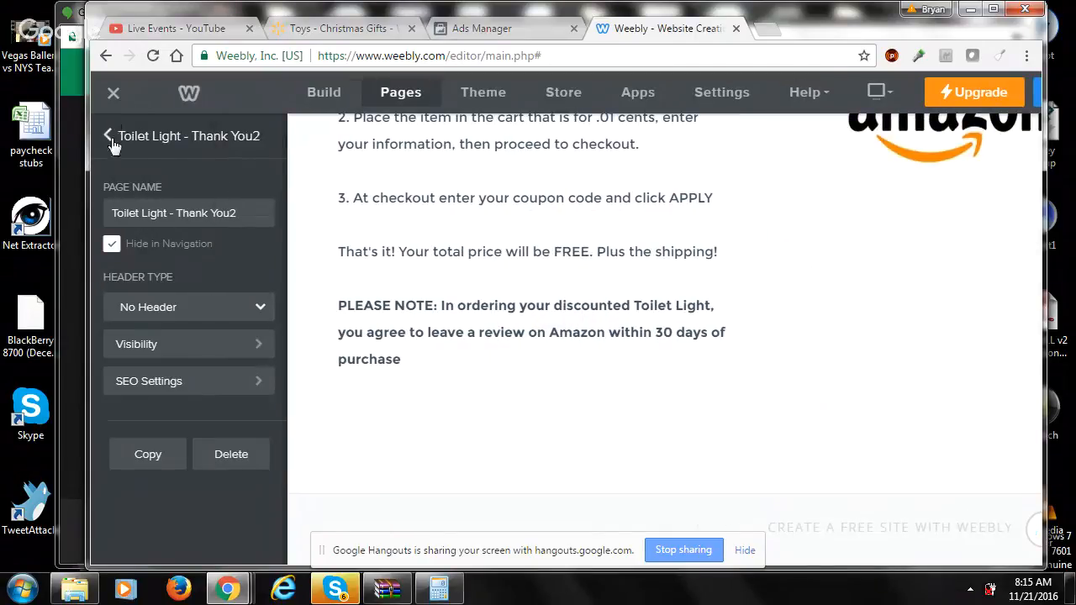
{"action": "left_click", "coordinate": [110, 139]}
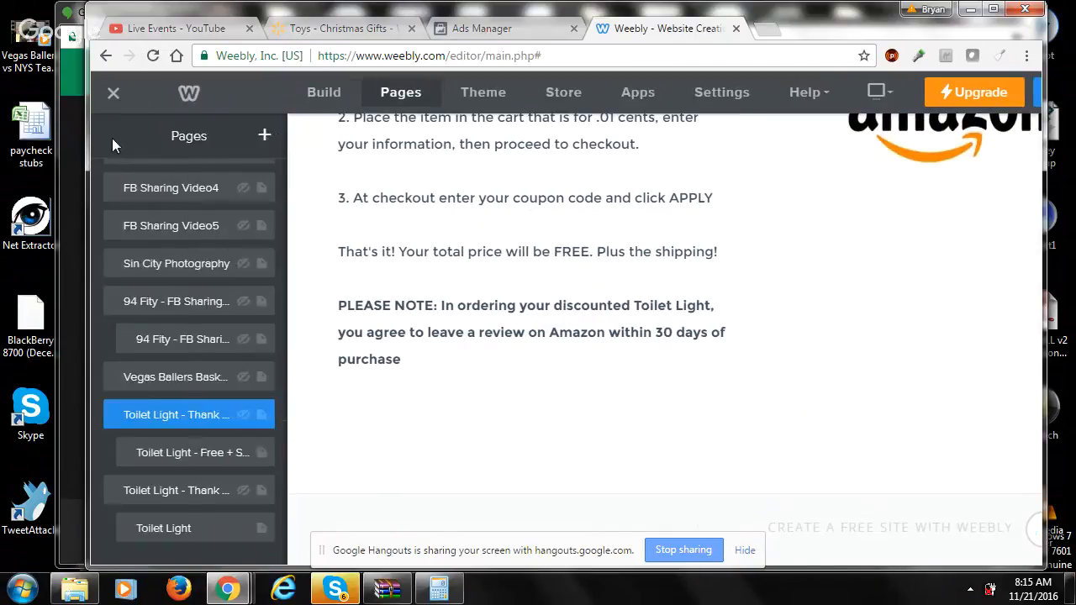
{"action": "left_click", "coordinate": [168, 460]}
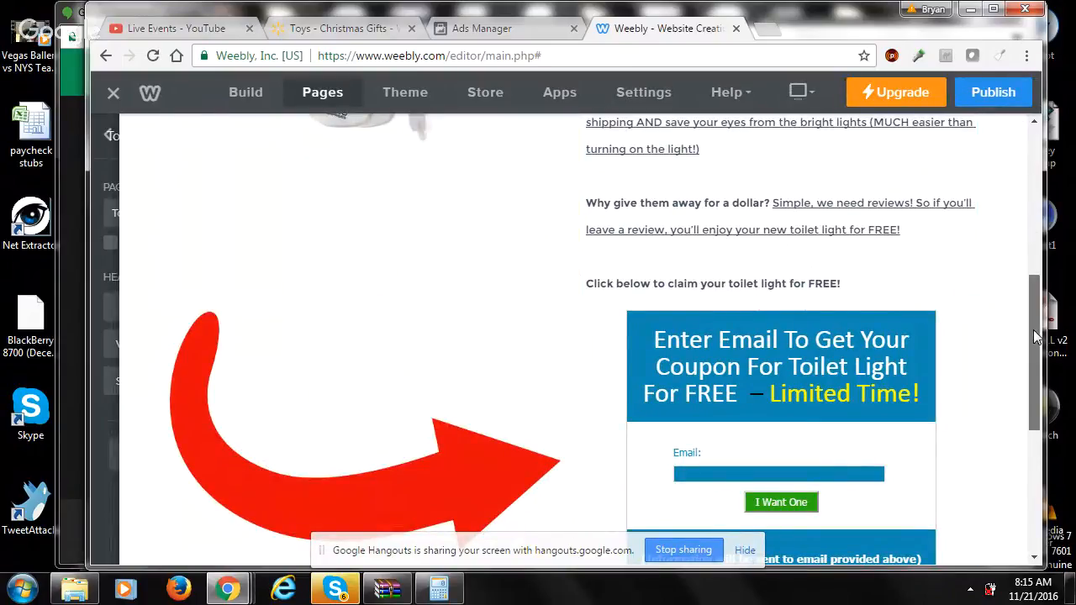
{"action": "left_click_drag", "start_coordinate": [1035, 336], "coordinate": [1038, 404]}
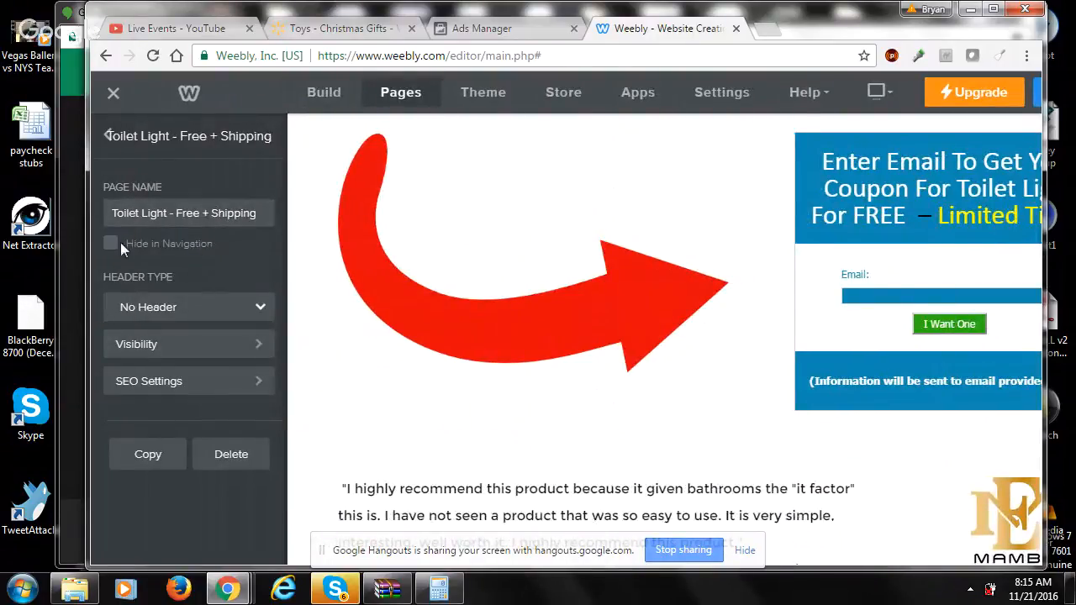
- Open the Toilet Light - Thank You page and inspect the Facebook Pixel code in the custom HTML element below the text
{"action": "left_click", "coordinate": [109, 136]}
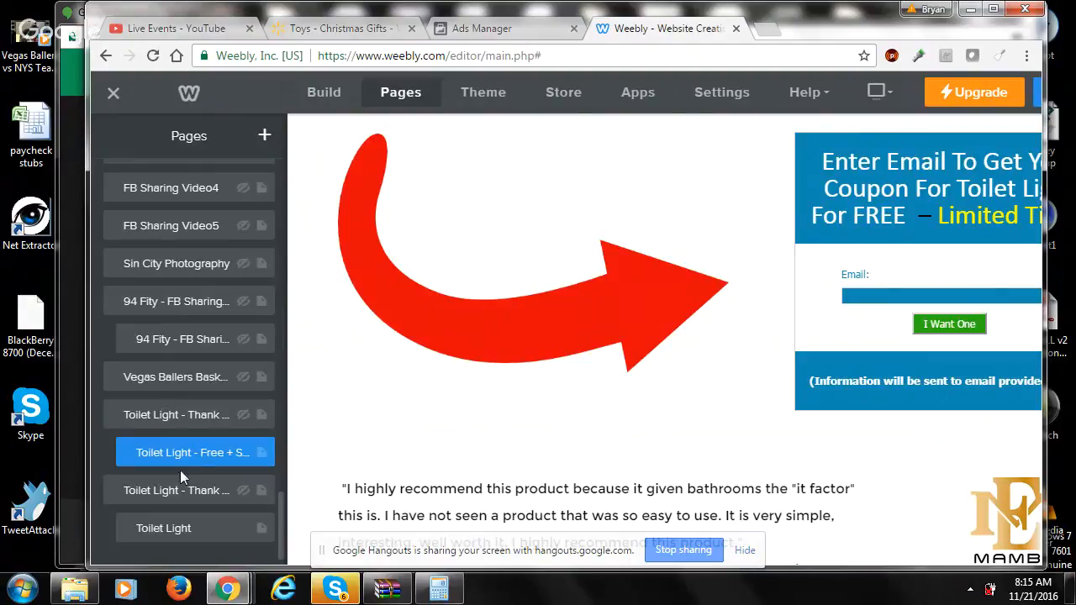
{"action": "left_click", "coordinate": [185, 490]}
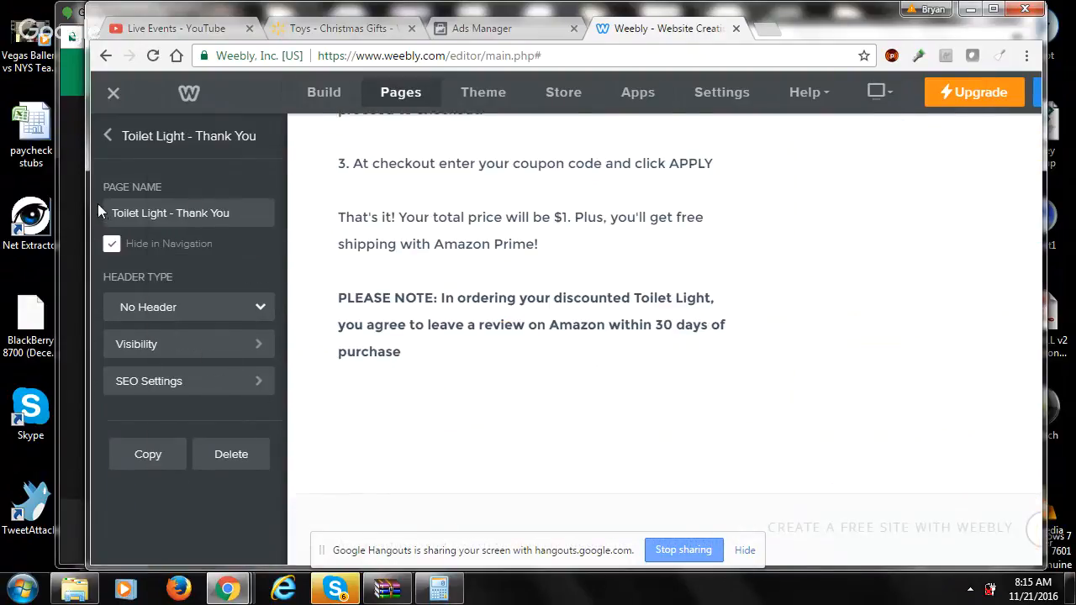
{"action": "left_click", "coordinate": [785, 228]}
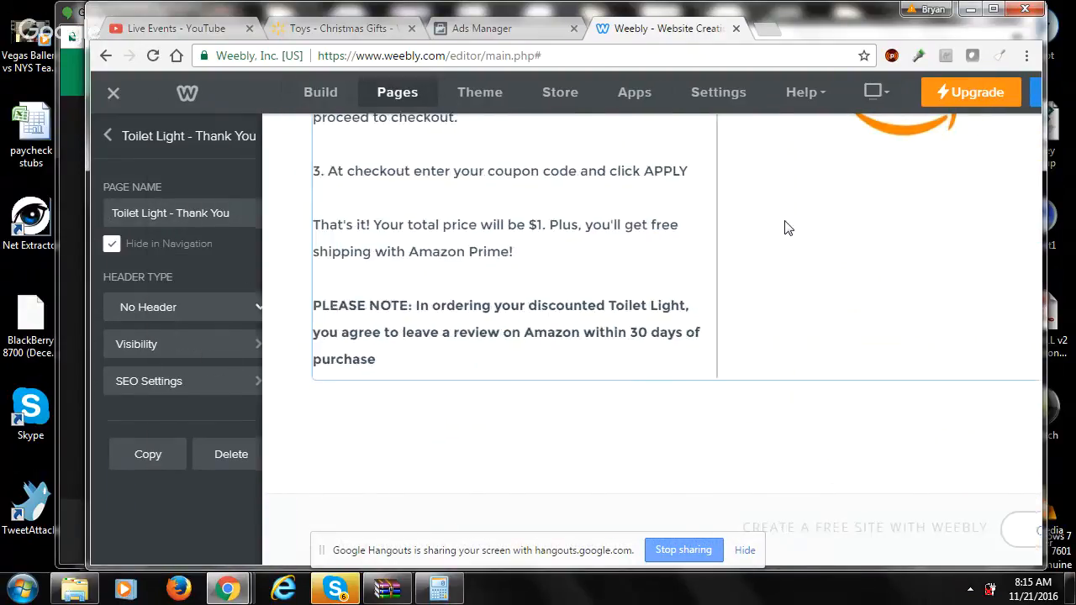
{"action": "left_click_drag", "start_coordinate": [1035, 380], "coordinate": [1041, 441]}
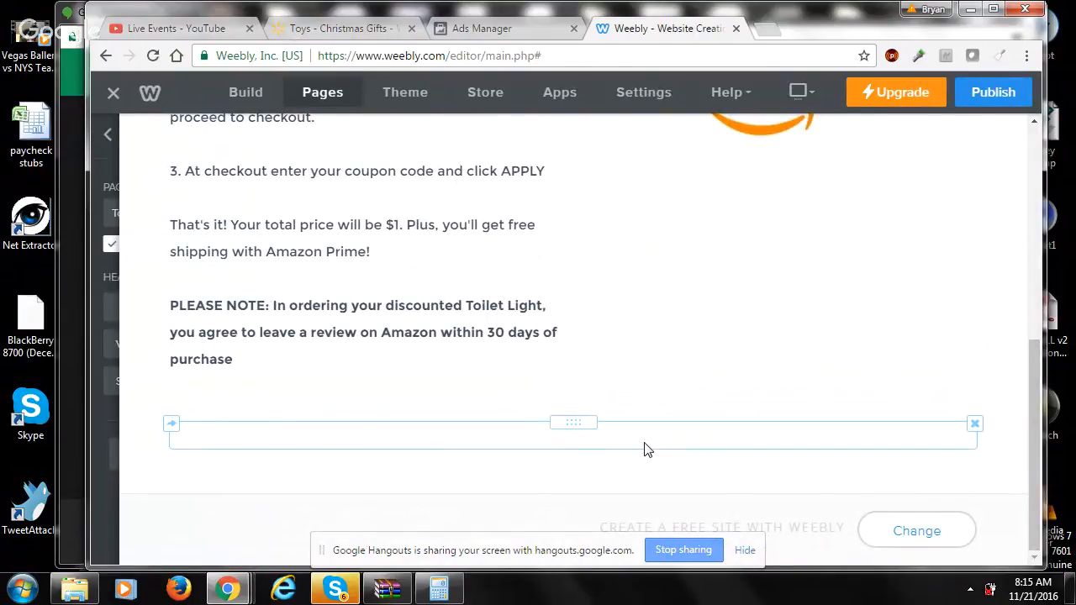
{"action": "left_click", "coordinate": [644, 449]}
{"action": "left_click", "coordinate": [606, 206]}
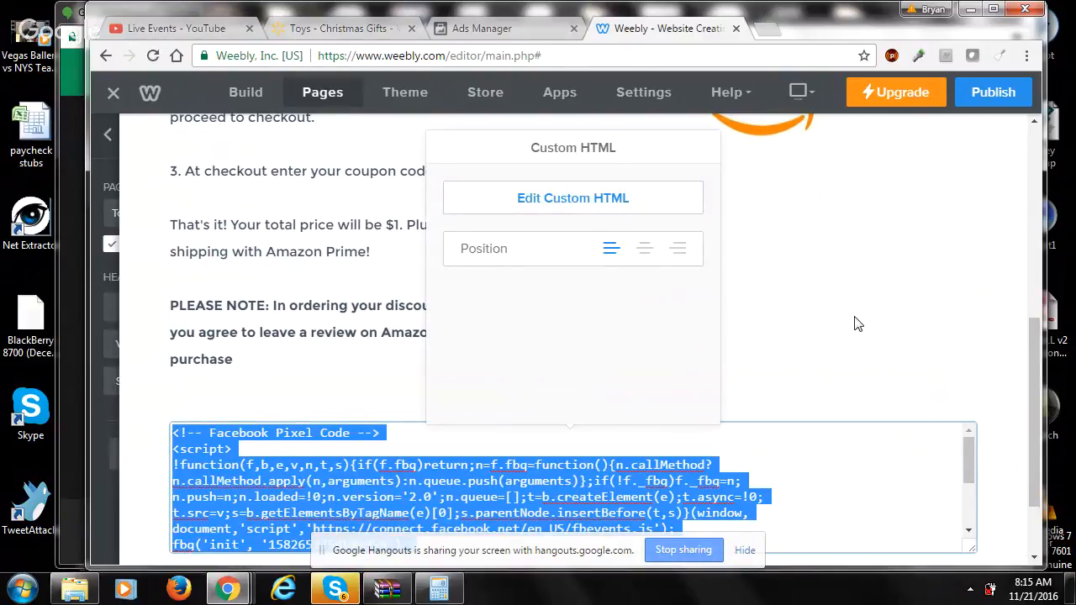
{"action": "left_click", "coordinate": [965, 267]}
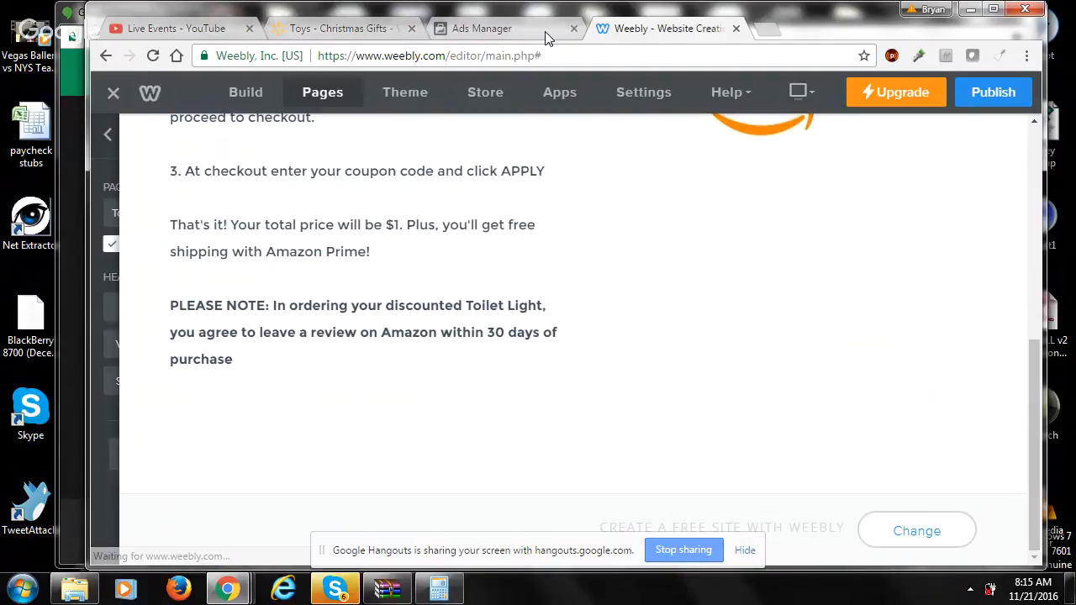
- Switch back to Ads Manager and close the pixel base code view
{"action": "left_click", "coordinate": [546, 36]}
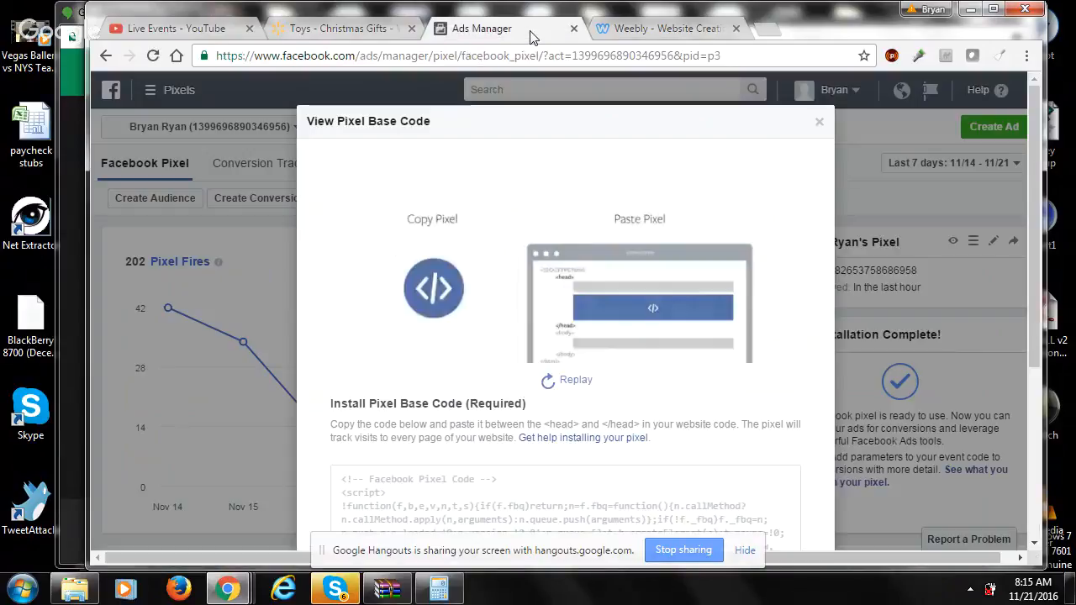
{"action": "left_click", "coordinate": [820, 123]}
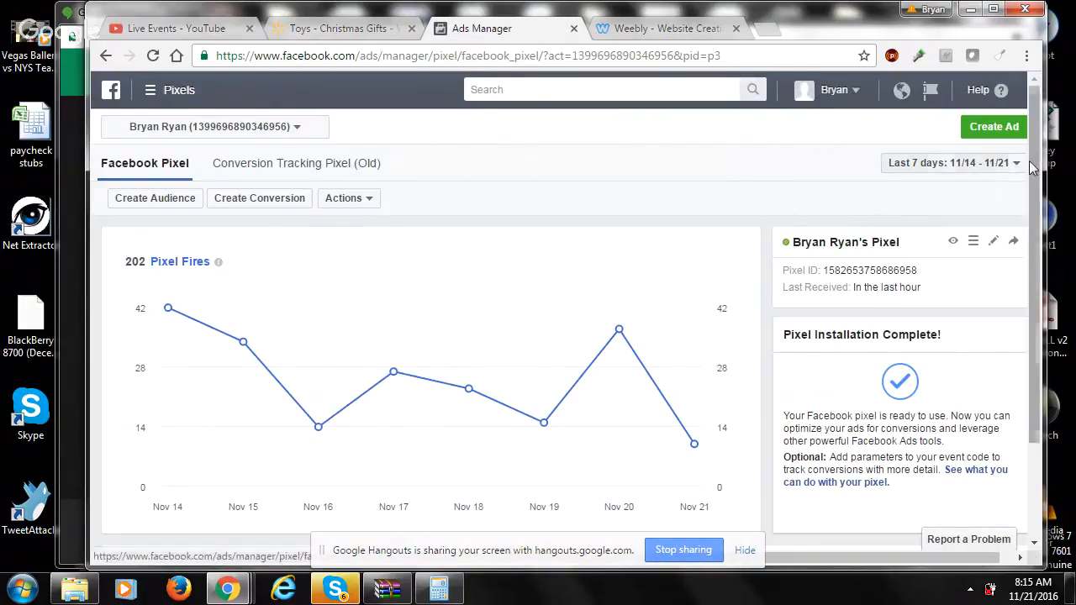
- Start a custom conversion for the Facebook pixel with a URL Contains rule
{"action": "scroll", "coordinate": [1018, 300], "scroll_direction": "down", "scroll_amount": 3}
{"action": "scroll", "coordinate": [1013, 202], "scroll_direction": "up", "scroll_amount": 3}
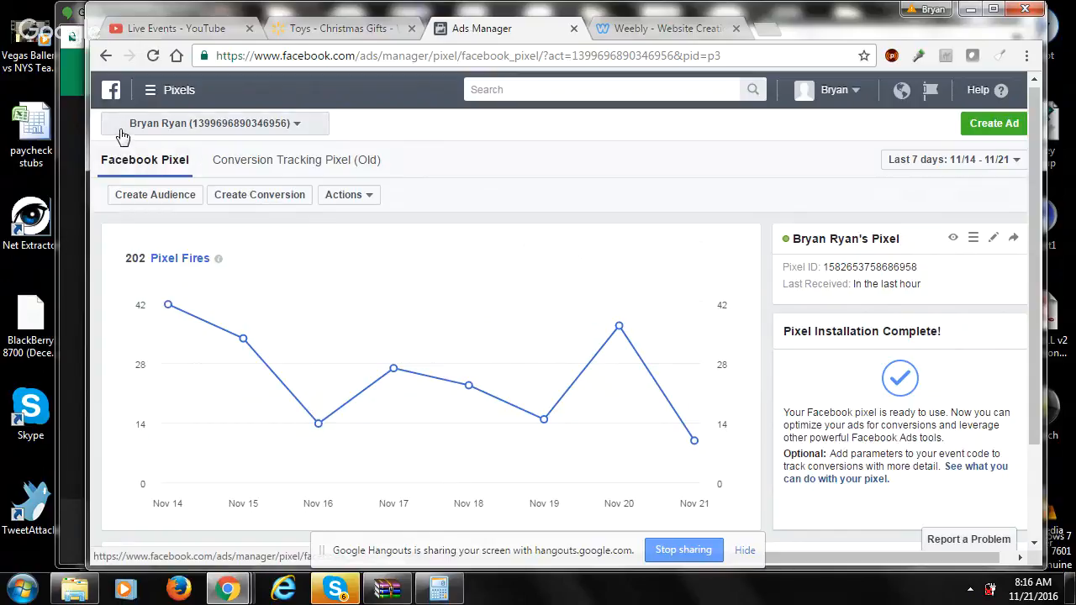
{"action": "left_click", "coordinate": [248, 200]}
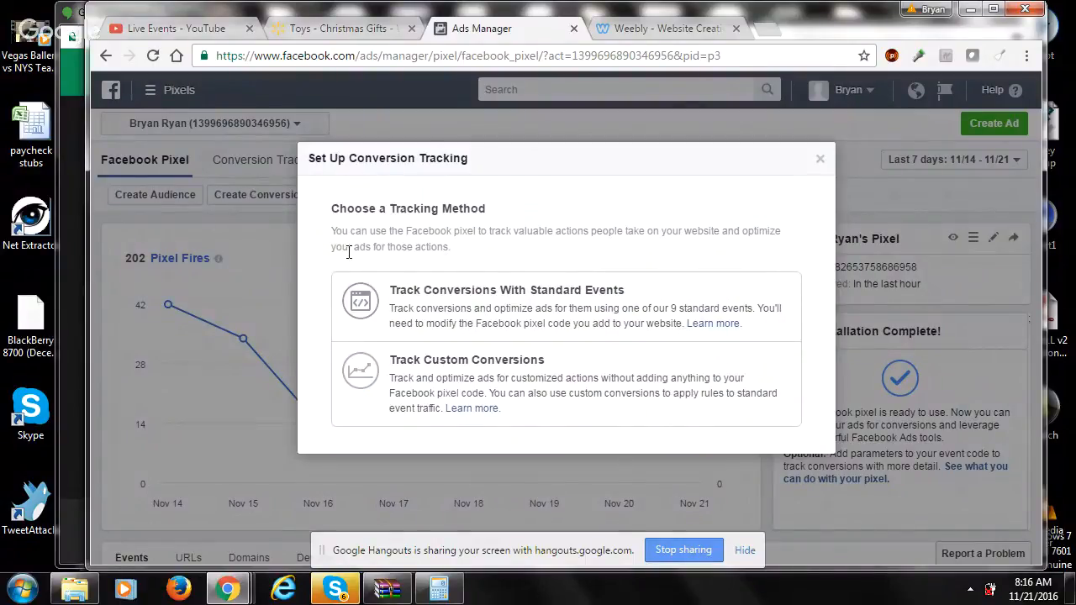
{"action": "left_click", "coordinate": [468, 374]}
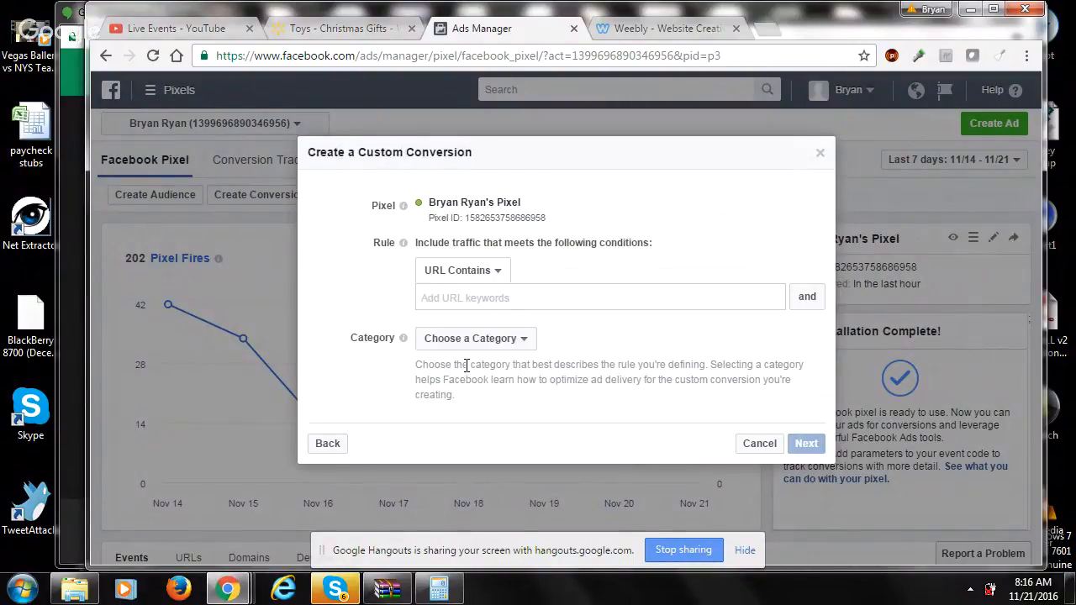
{"action": "left_click", "coordinate": [468, 270]}
{"action": "left_click", "coordinate": [502, 299]}
- Switch to the Weebly editor, review the Toilet Light - Thank You page from its heading, and open the Toilet Light - Free + Shipping page
{"action": "left_click", "coordinate": [648, 29]}
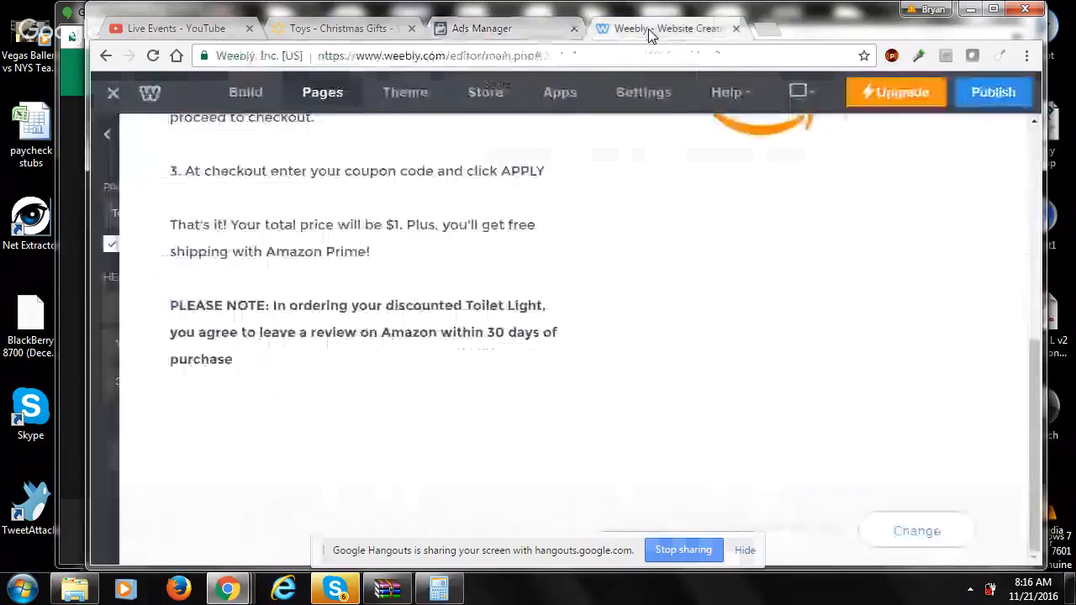
{"action": "left_click_drag", "start_coordinate": [1038, 403], "coordinate": [1041, 180]}
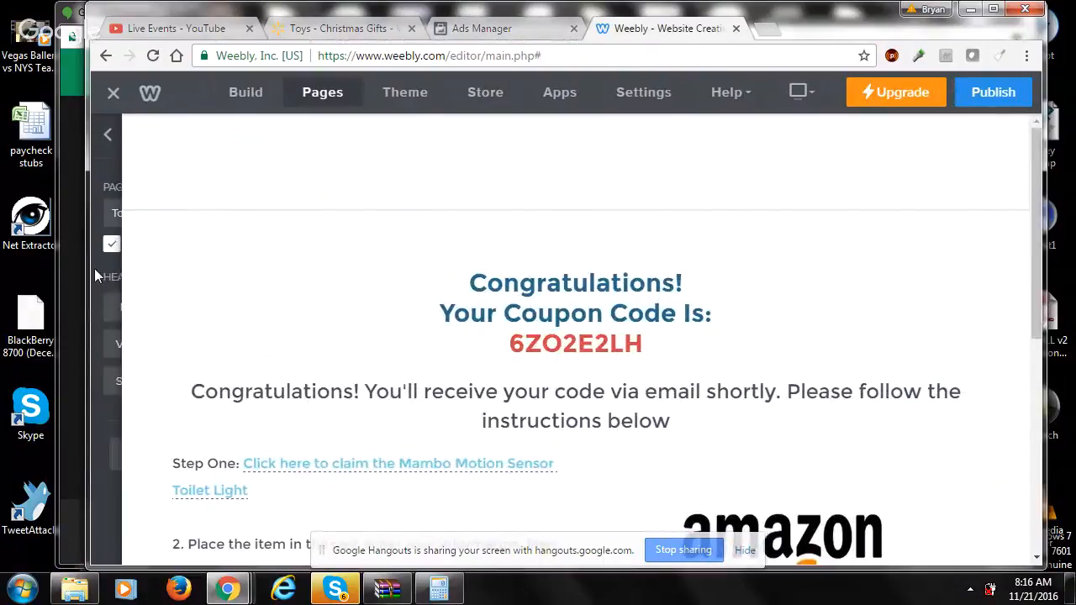
{"action": "mouse_move", "coordinate": [118, 188]}
{"action": "left_click", "coordinate": [110, 136]}
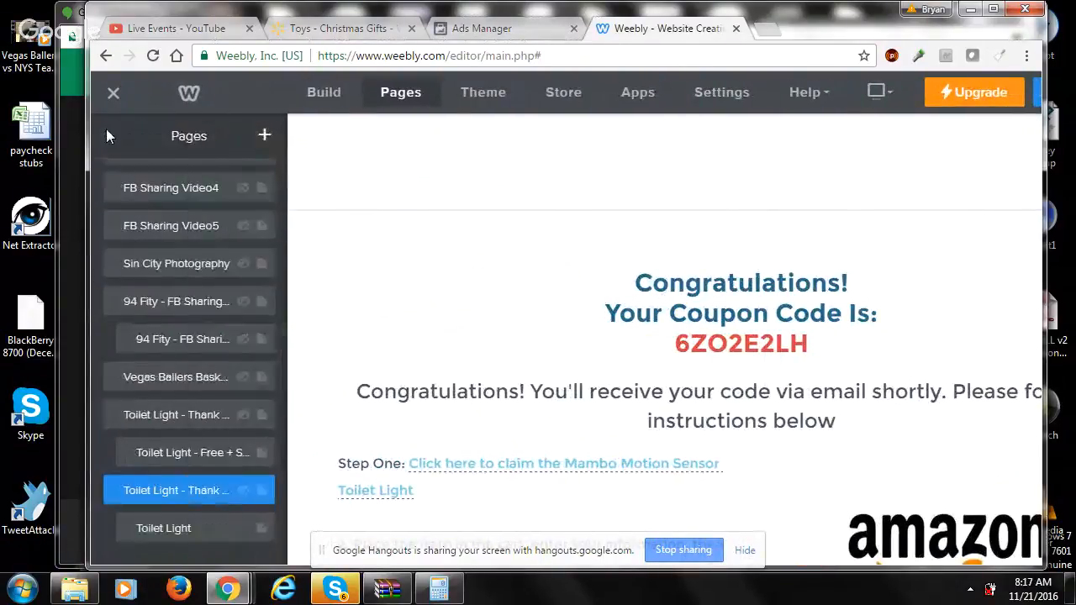
{"action": "left_click", "coordinate": [179, 454]}
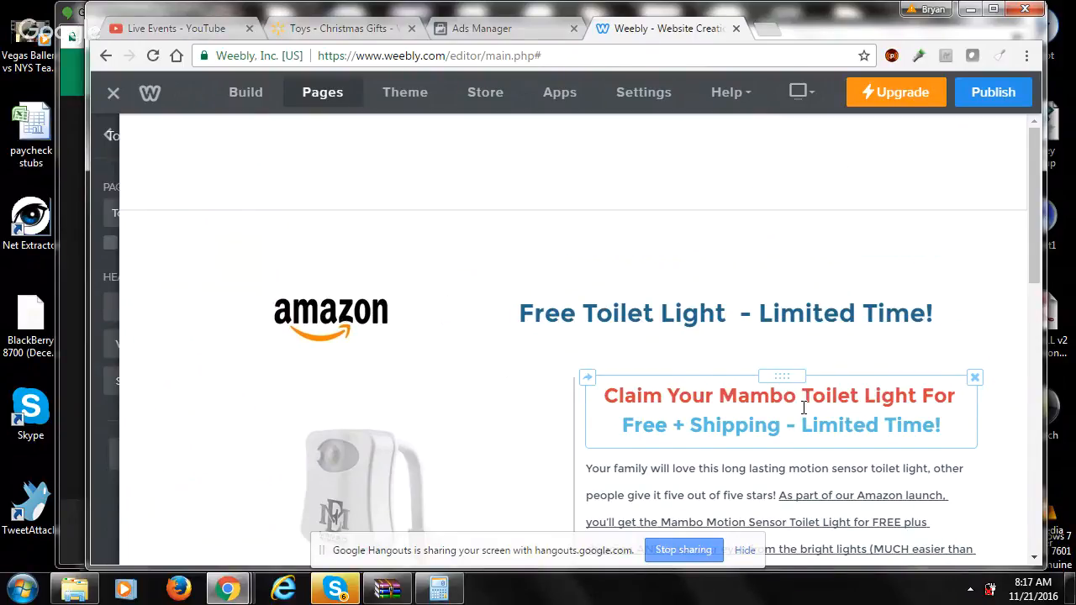
- Switch back to Ads Manager, set the custom conversion's category to Lead, and close the form without creating it
{"action": "left_click", "coordinate": [502, 31]}
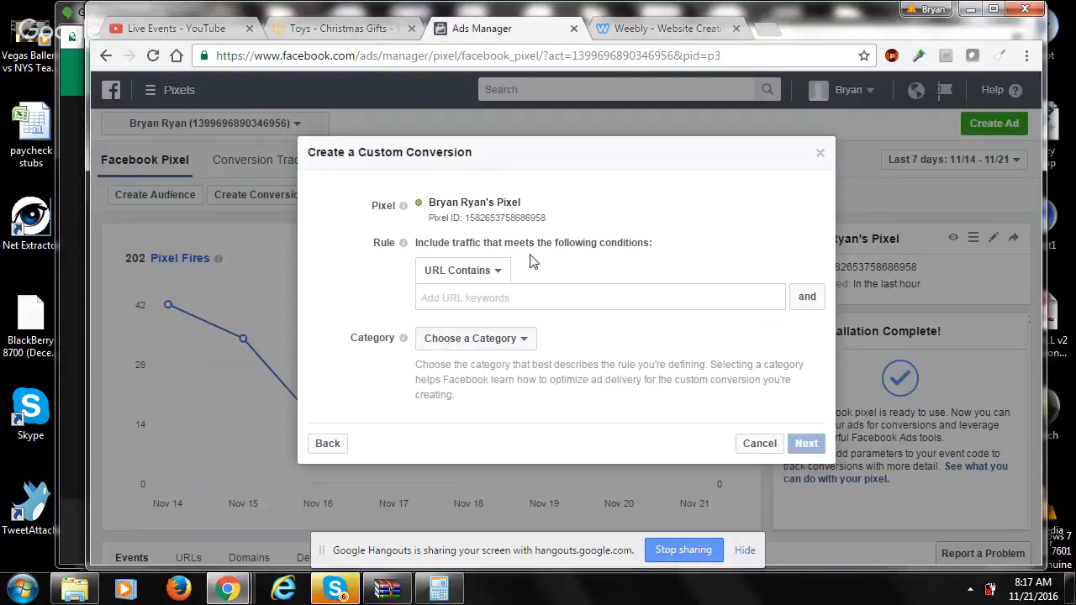
{"action": "left_click", "coordinate": [521, 348]}
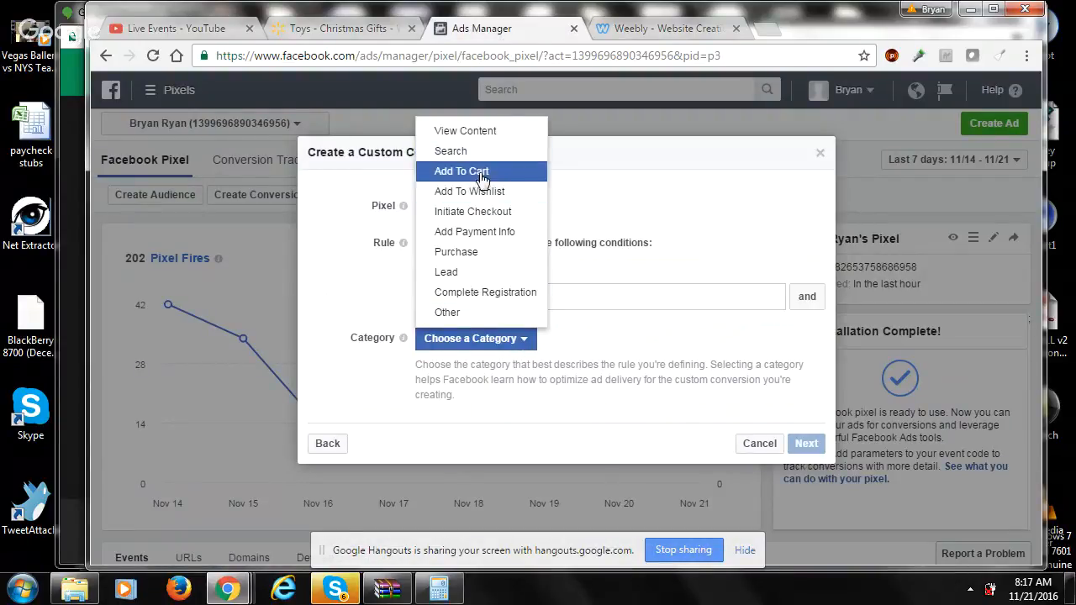
{"action": "left_click", "coordinate": [473, 273]}
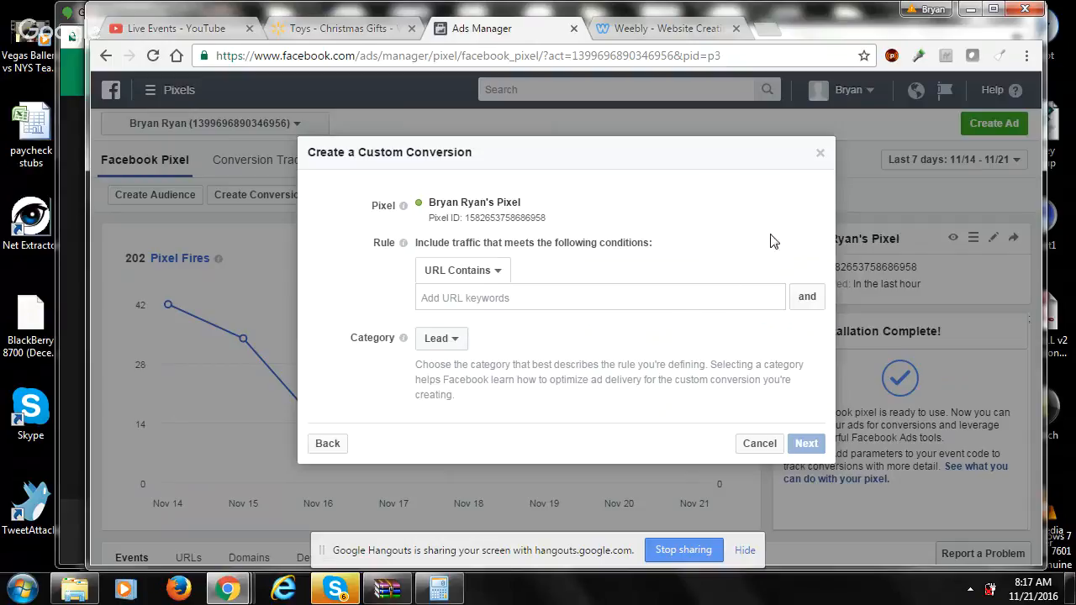
{"action": "left_click", "coordinate": [821, 160]}
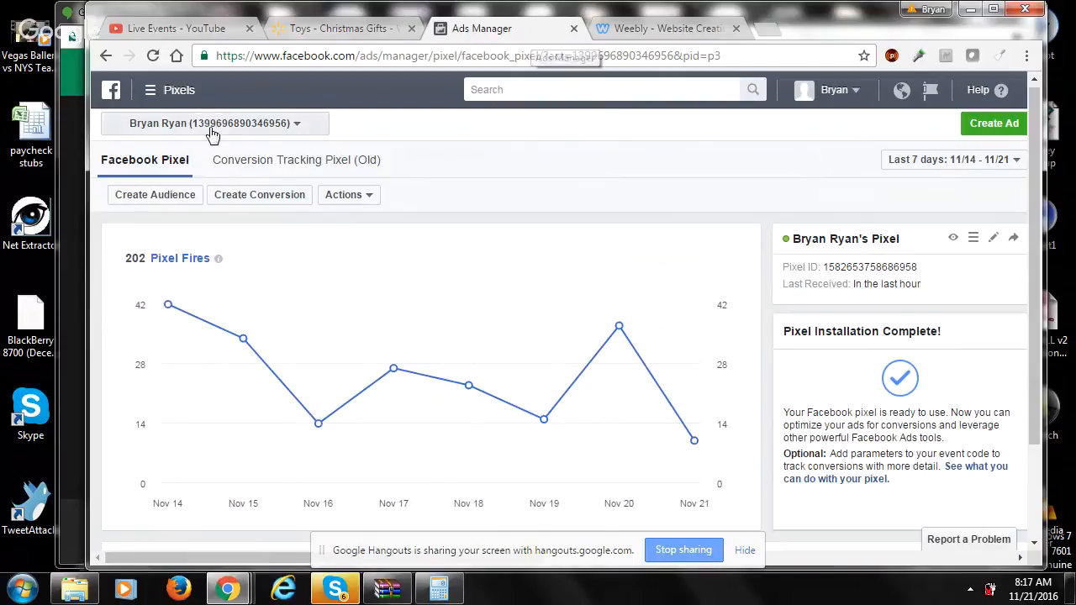
- Go to the campaigns overview and open the Mambo Toilet Light Website conversions - Free plus shipping campaign to examine its ad sets
{"action": "left_click", "coordinate": [171, 91]}
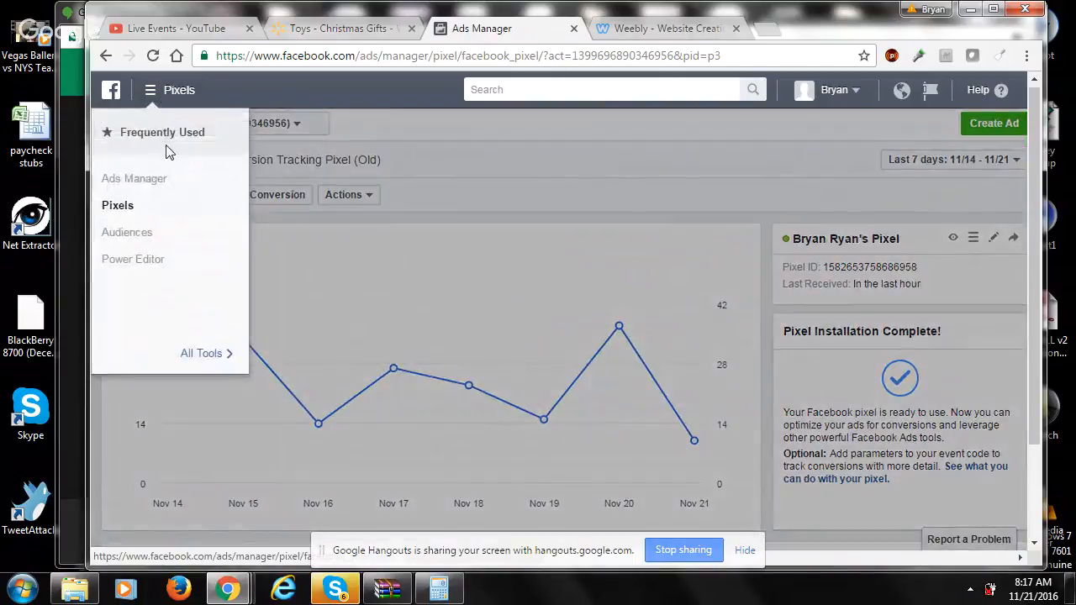
{"action": "left_click", "coordinate": [132, 187]}
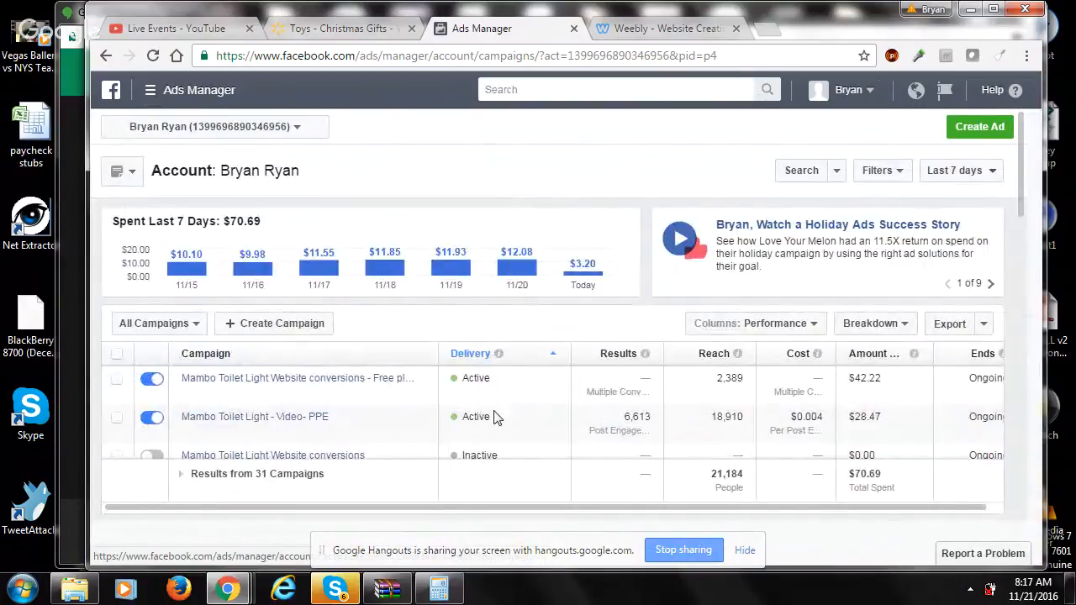
{"action": "left_click", "coordinate": [334, 379]}
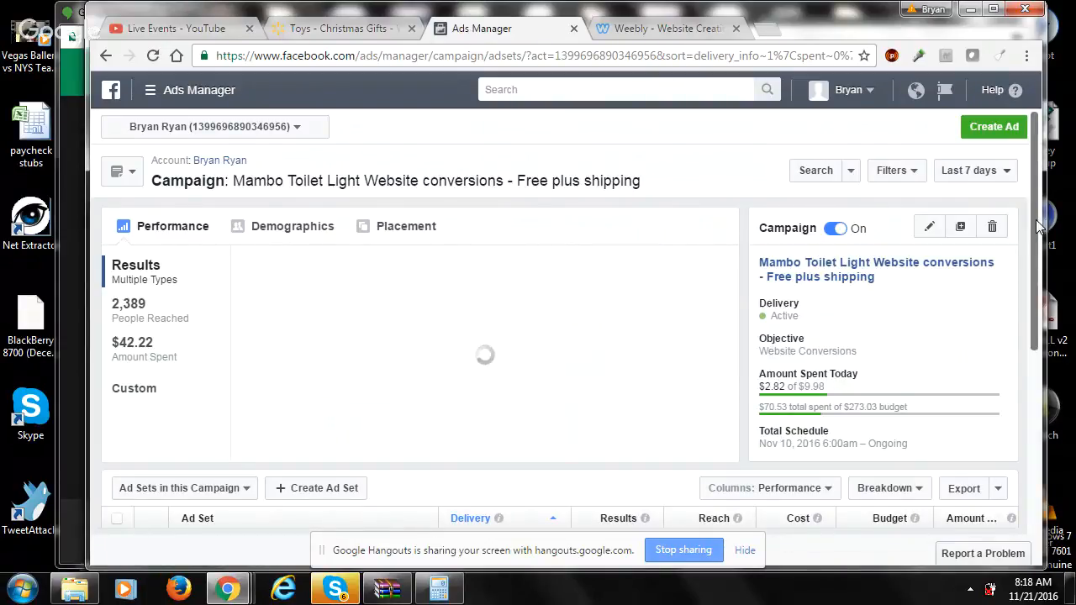
{"action": "scroll", "coordinate": [1039, 285], "scroll_direction": "down", "scroll_amount": 2}
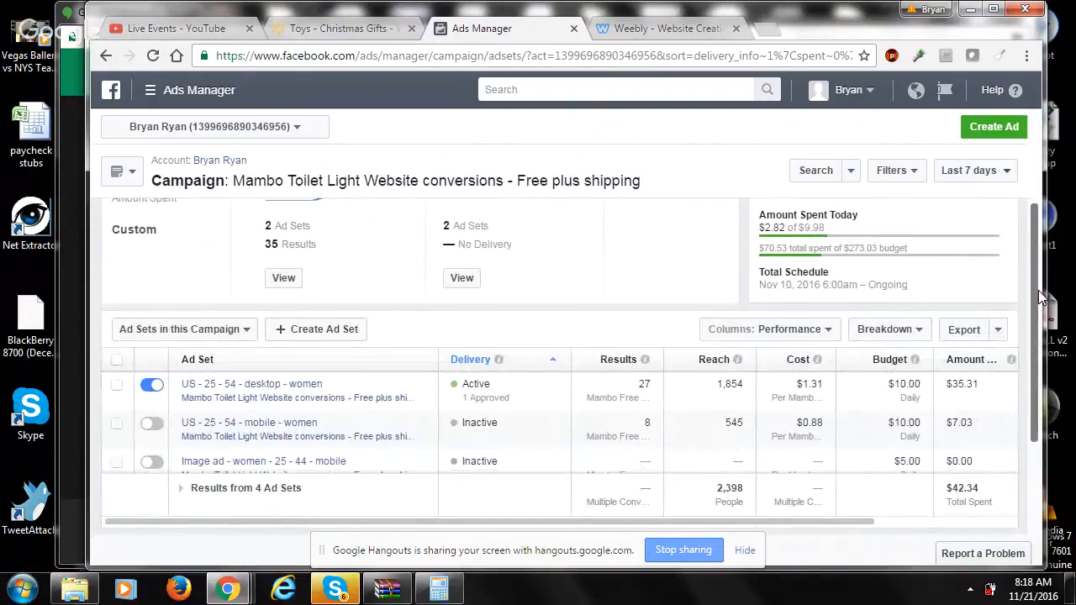